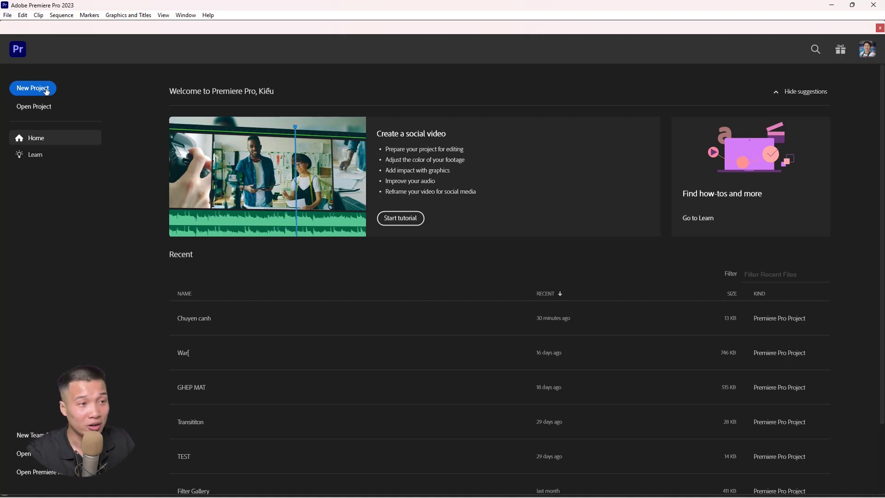
- Start a new project named Chuyen, saved in the Desktop\CHUYEN CANH folder
click(46, 90)
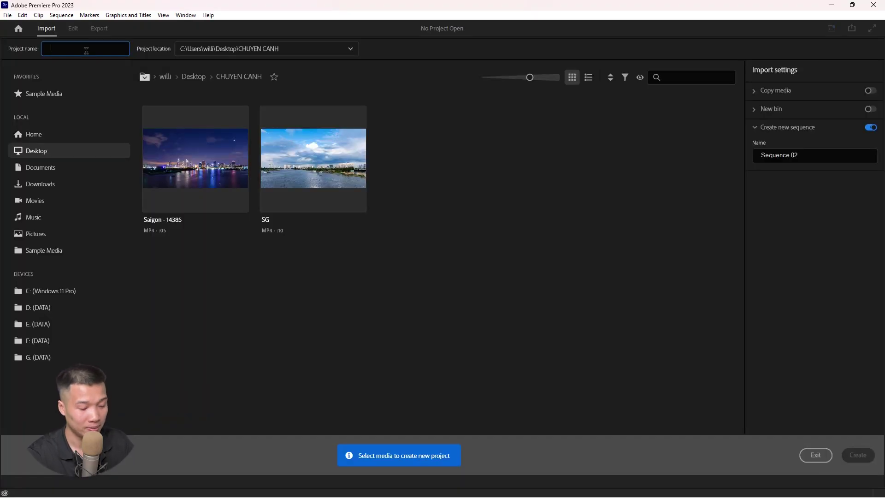
text(Chuyen)
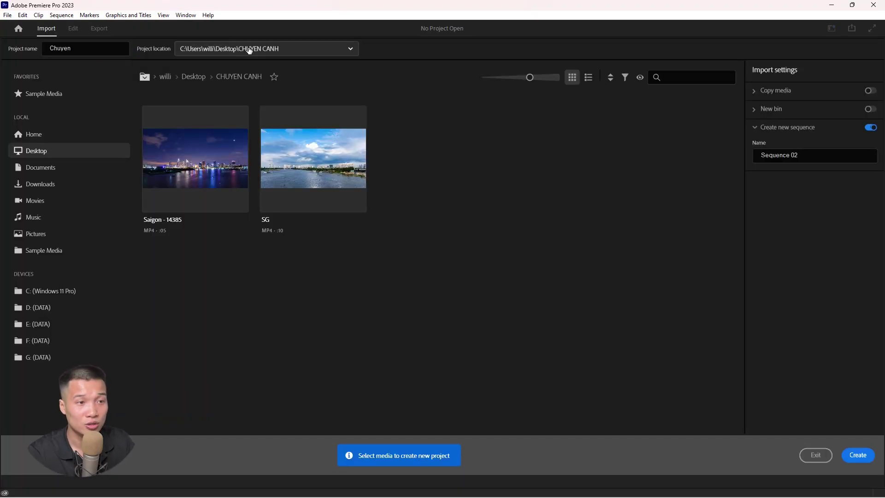
click(247, 48)
click(217, 140)
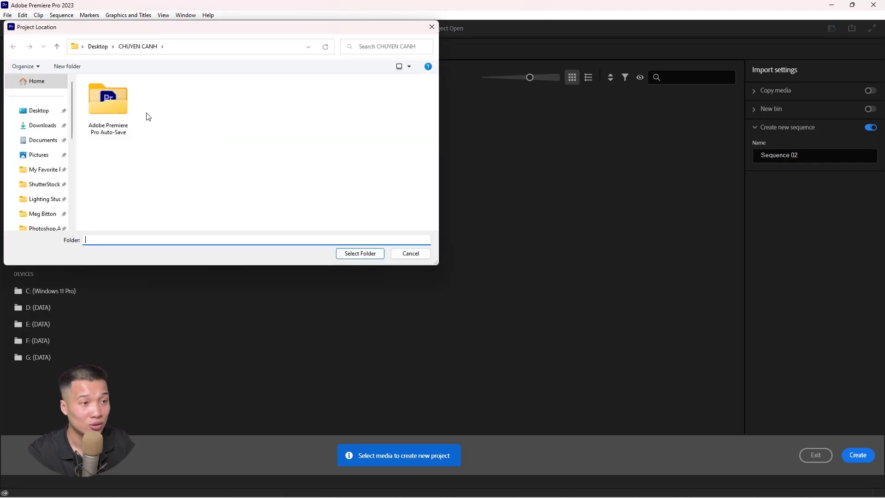
click(49, 117)
click(102, 101)
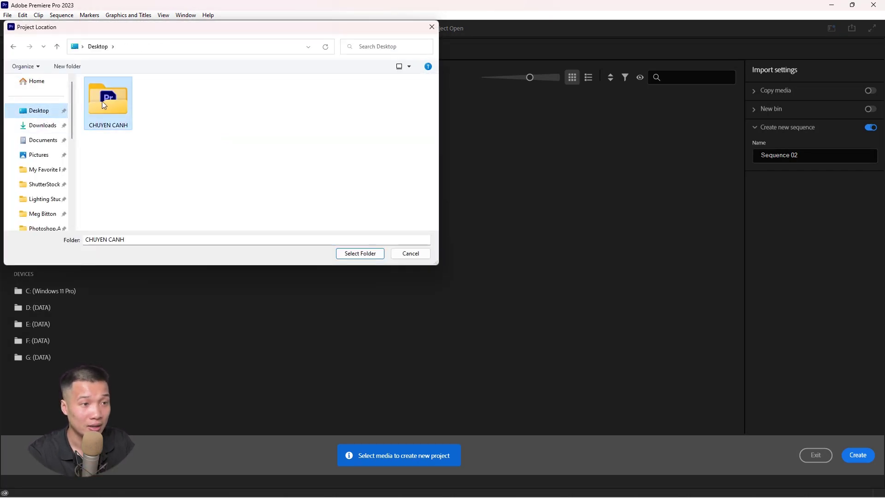
click(366, 254)
- Pick the SG and Saigon clips from CHUYEN CANH for import and create the project
click(75, 152)
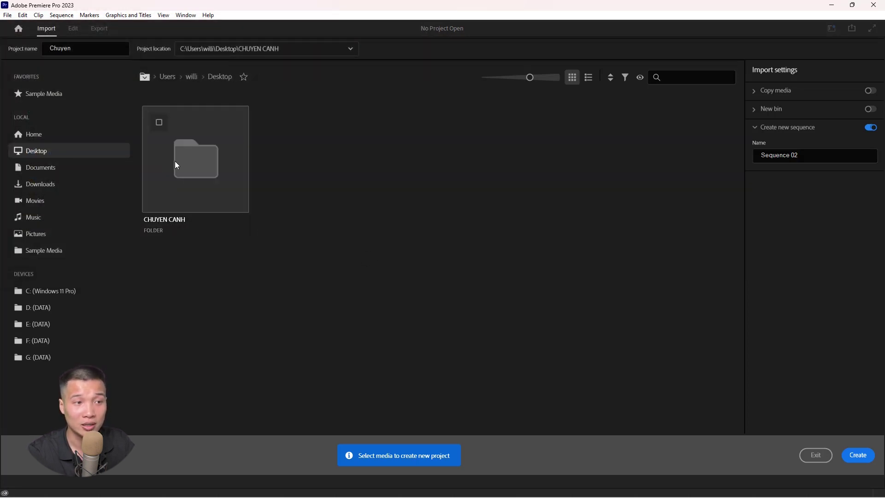
click(158, 124)
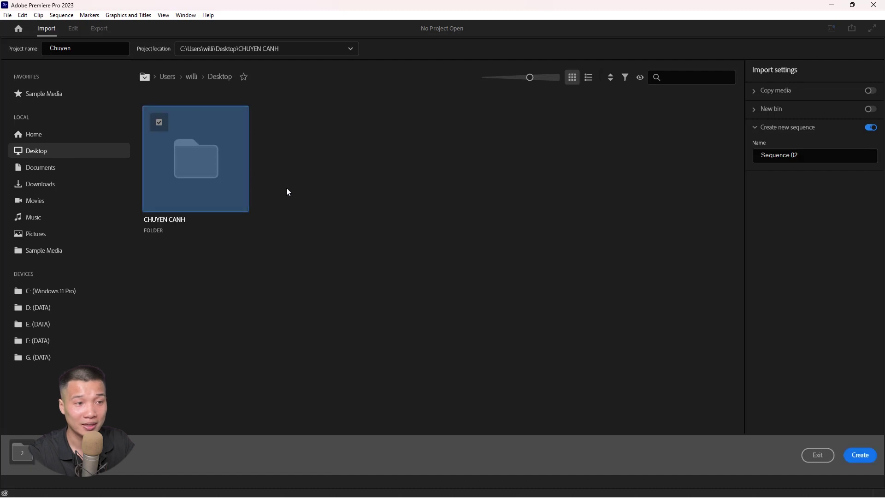
double_click(224, 175)
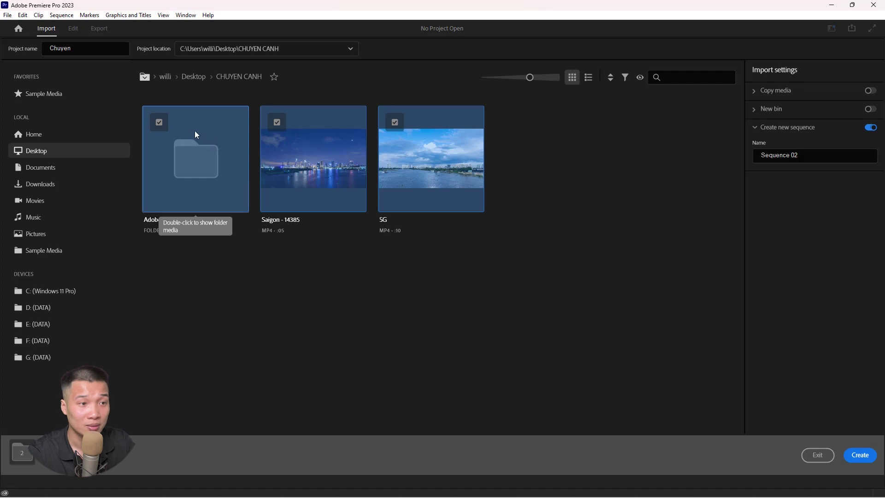
click(159, 123)
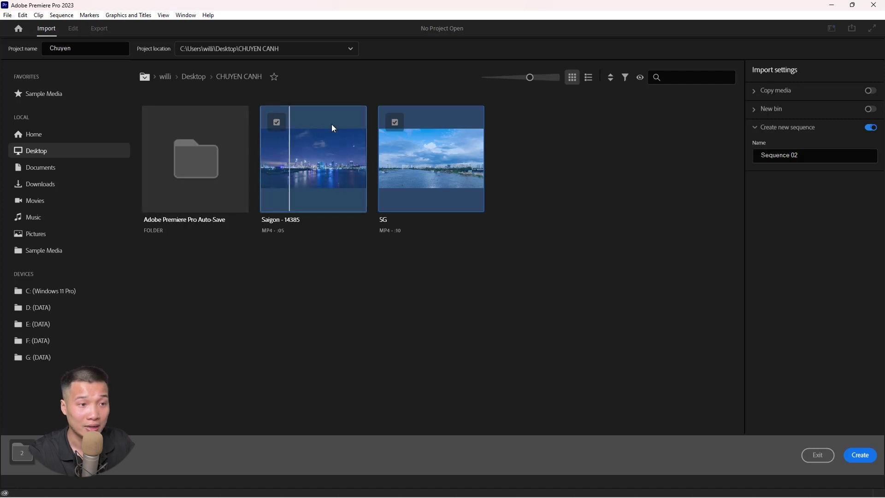
click(859, 455)
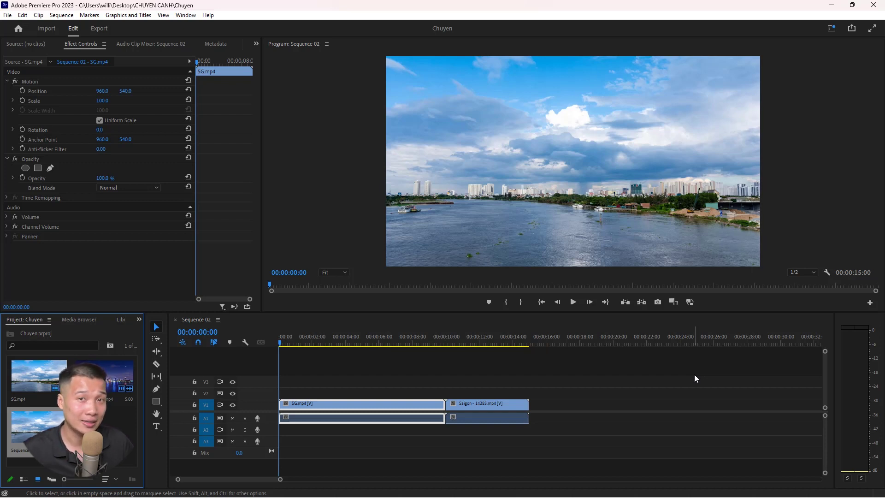
- Put SG.mp4 after the Saigon clip, ripple-delete the leading gap, and enlarge the timeline view
drag(357, 345, 325, 343)
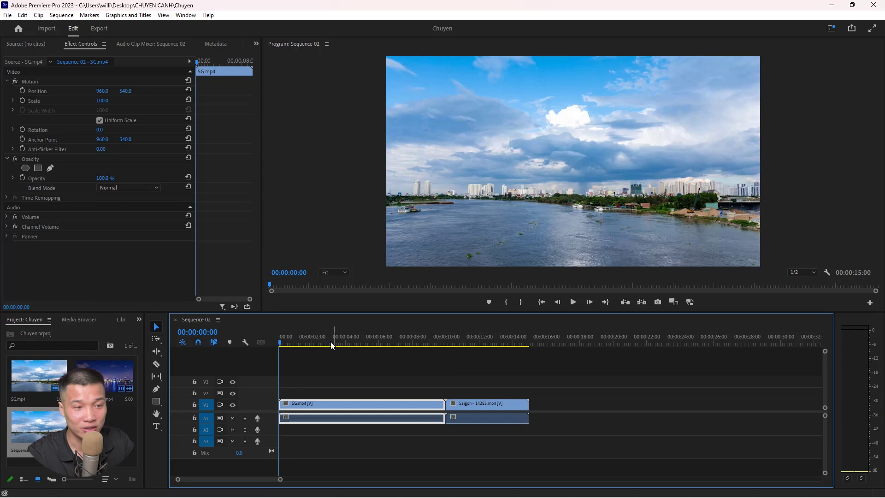
click(471, 346)
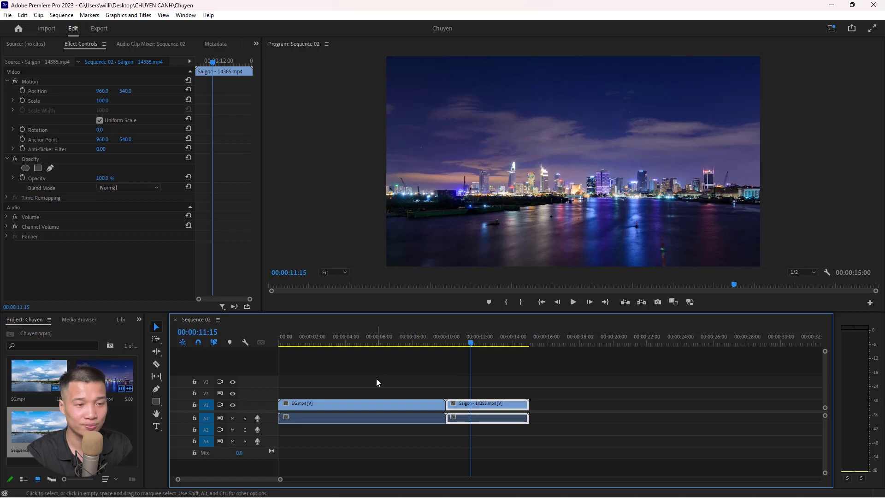
click(382, 405)
drag(384, 404, 637, 414)
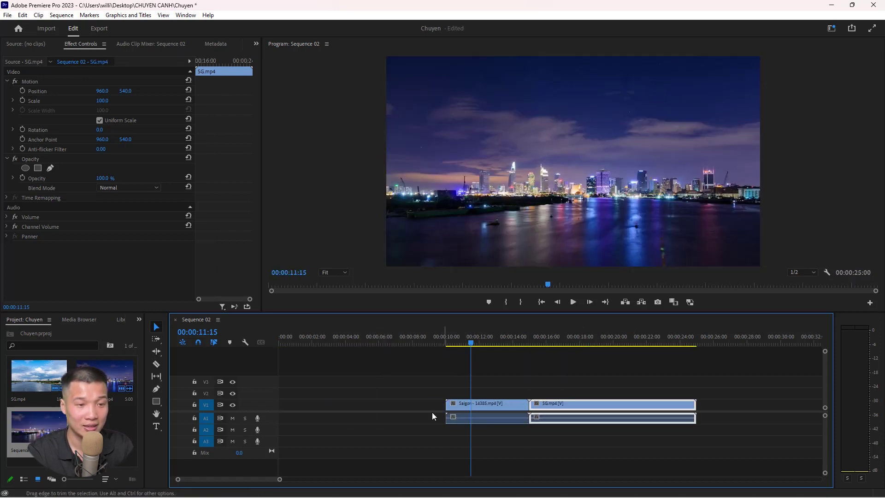
click(424, 404)
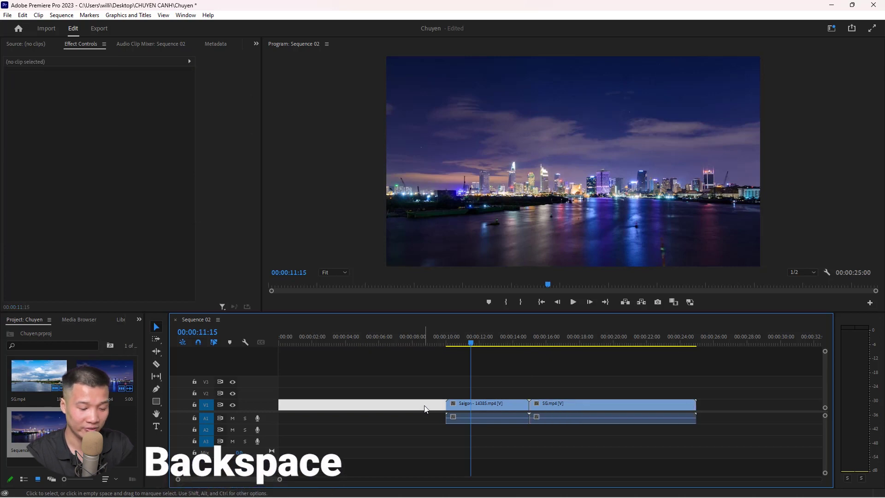
key(BackSpace)
click(297, 394)
key(shift+equal)
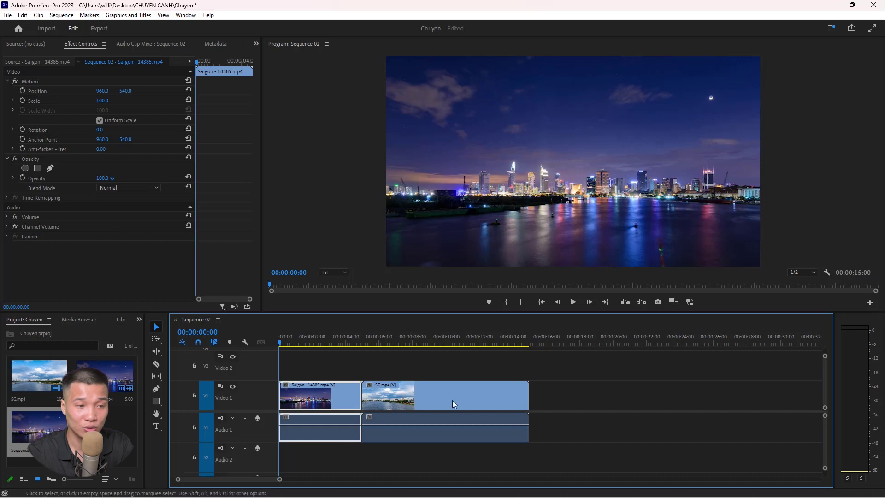
key(equal)
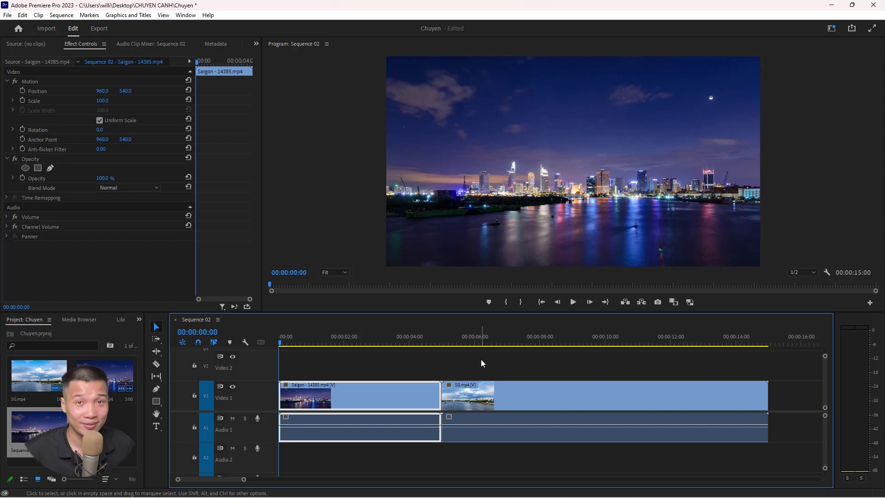
- Show the Effects panel in the Effects workspace with Video Transitions > Dissolve expanded
click(139, 319)
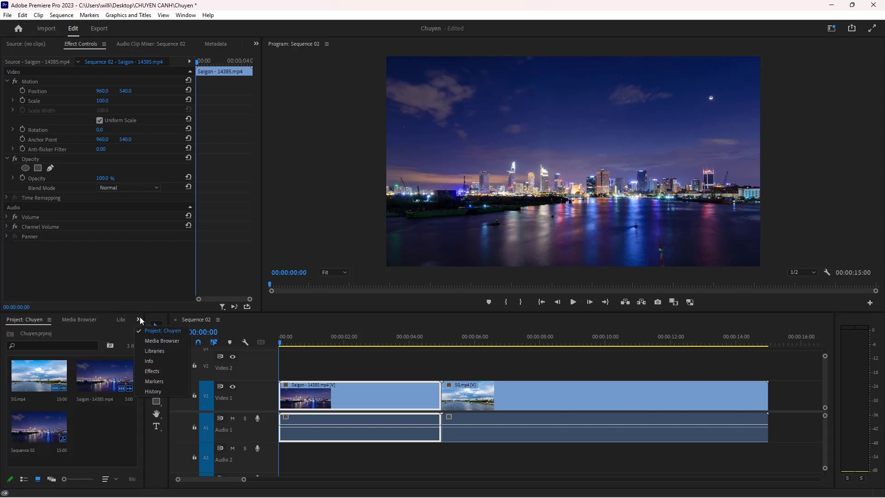
click(162, 373)
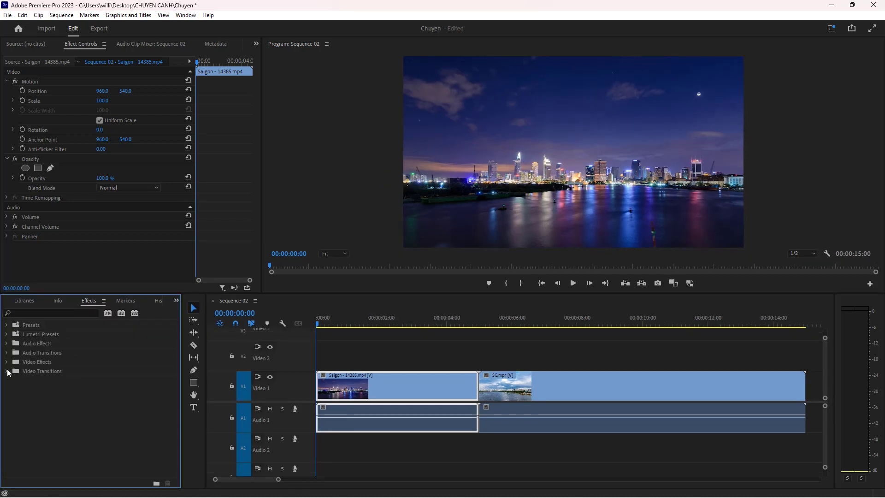
click(7, 371)
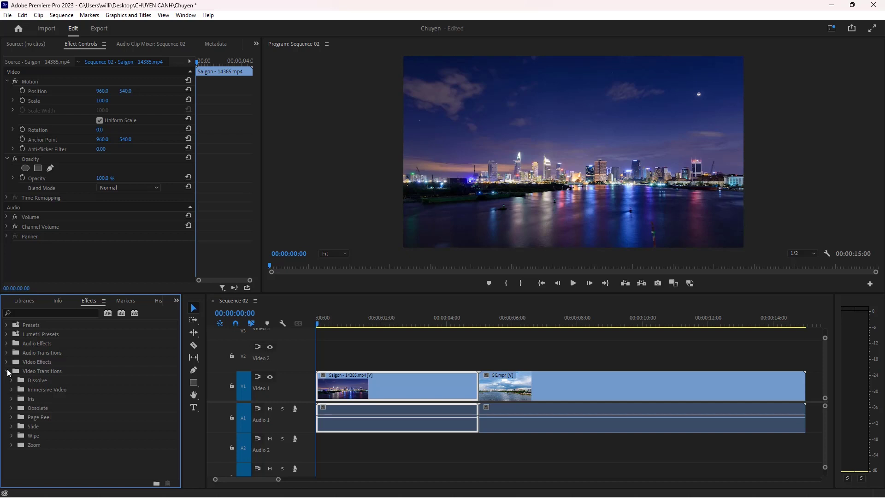
click(832, 29)
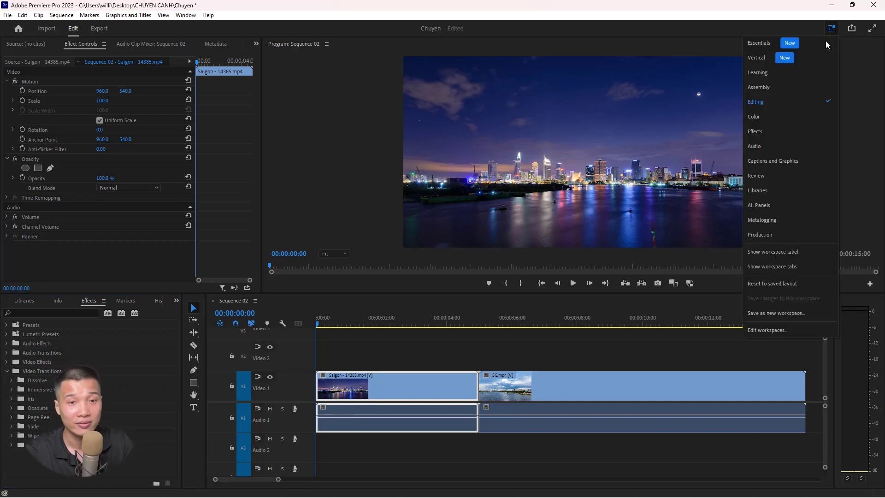
click(789, 131)
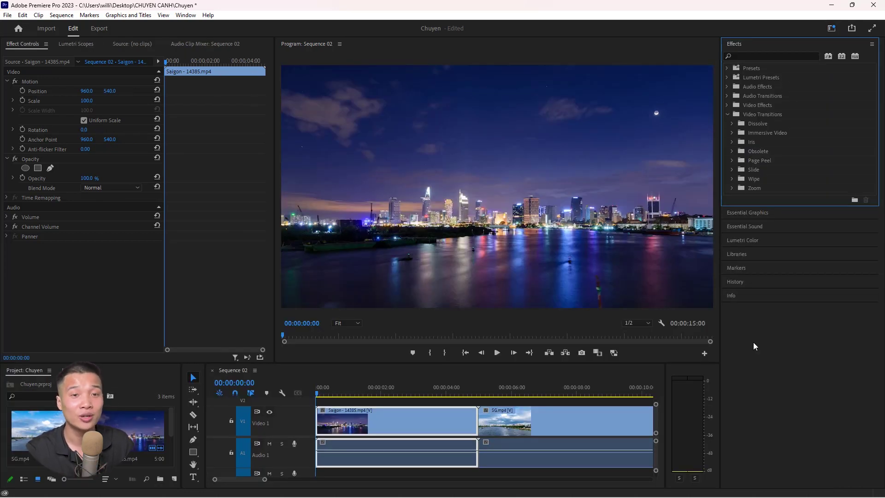
click(732, 124)
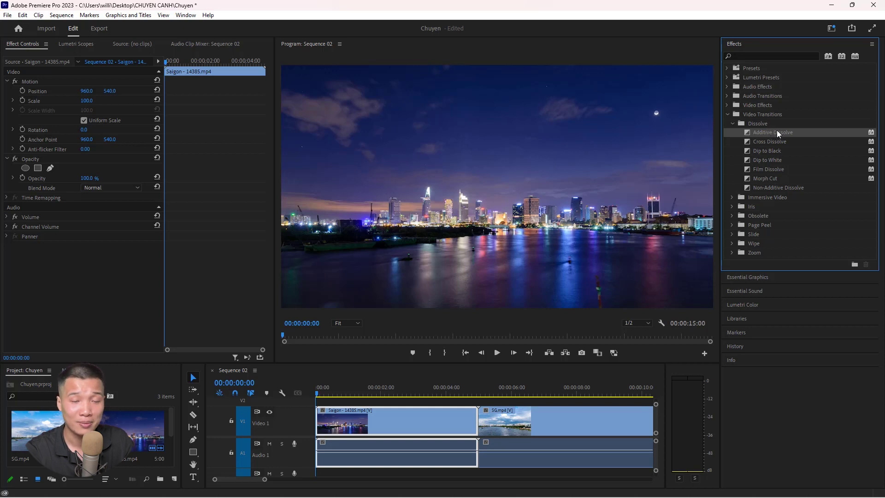
- Drop Additive Dissolve onto the head of the Saigon clip on V1 and play it back
mouse_move(778, 131)
mouse_down()
mouse_move(324, 415)
mouse_move(324, 425)
mouse_up()
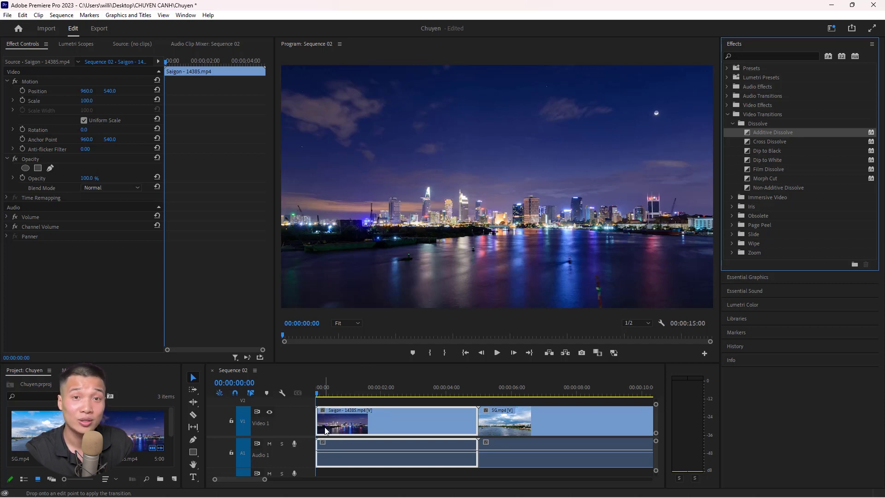
drag(324, 424, 323, 413)
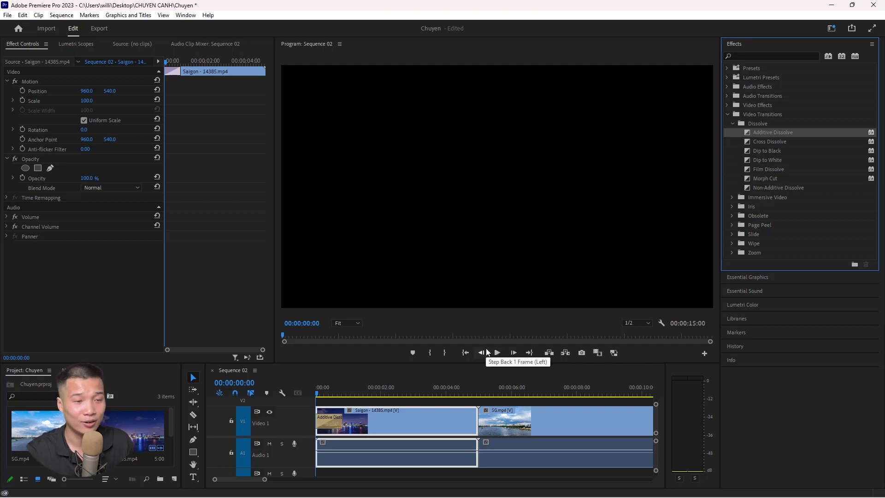
key(space)
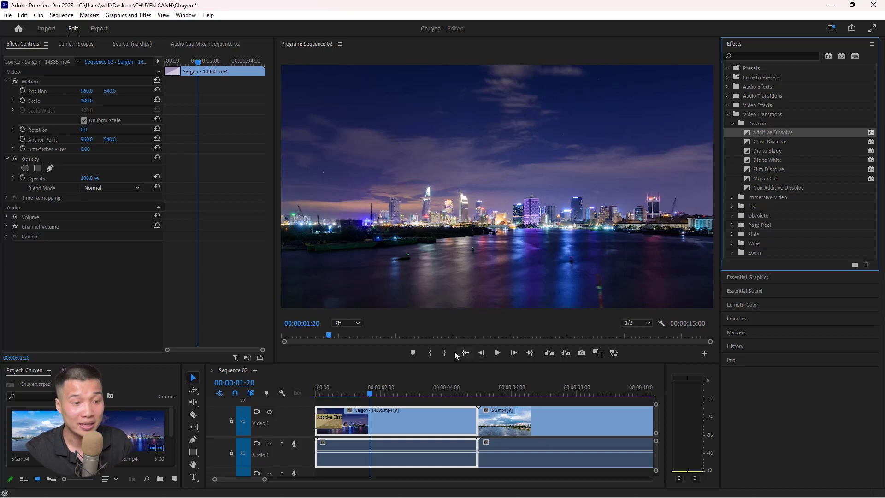
- Stretch the opening Additive Dissolve to one second (00:00:00:00–00:00:00:29) and preview it from the start
click(331, 419)
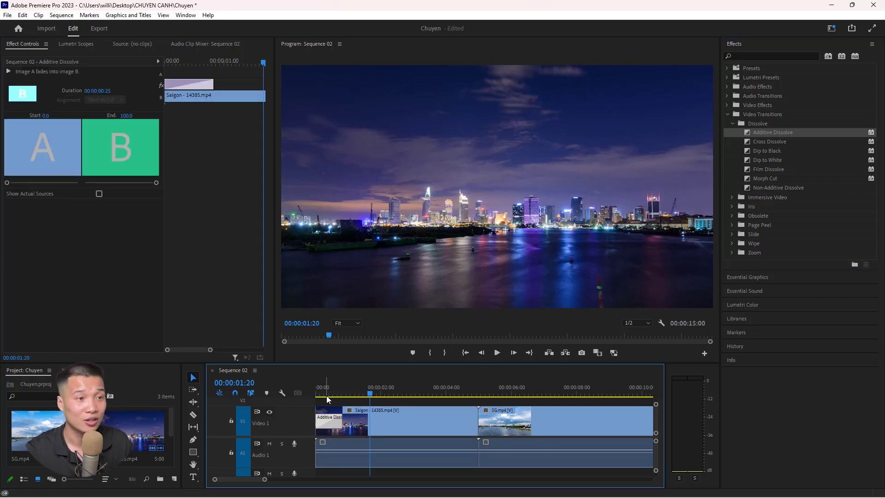
click(199, 198)
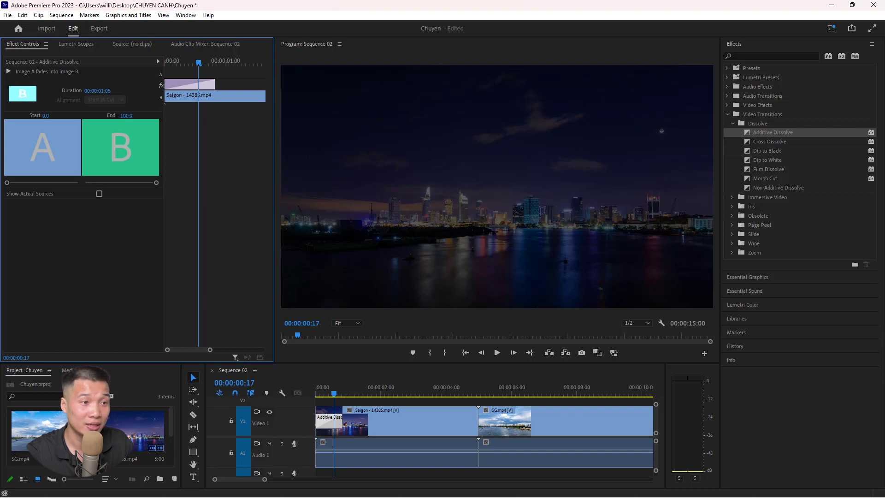
drag(215, 84, 225, 84)
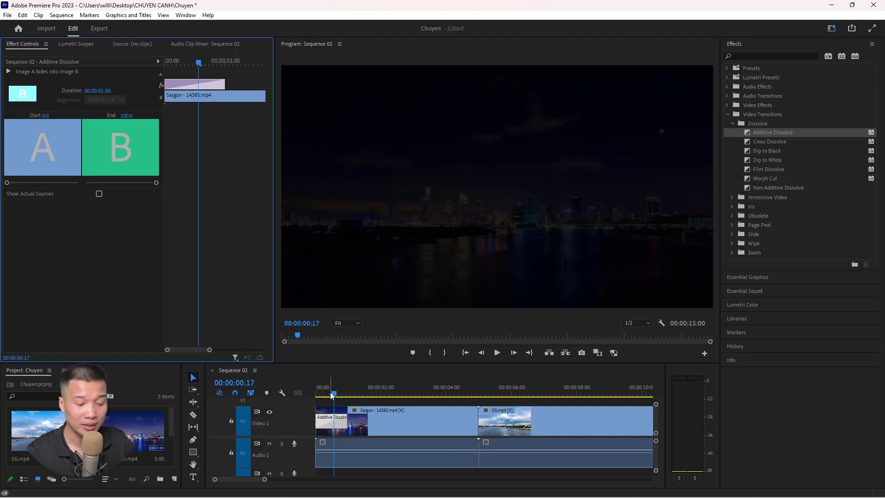
key(Home)
key(space)
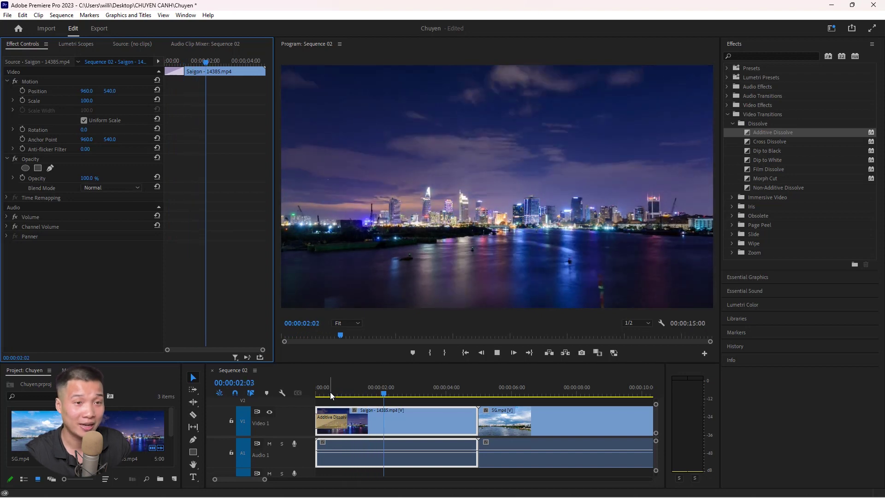
key(space)
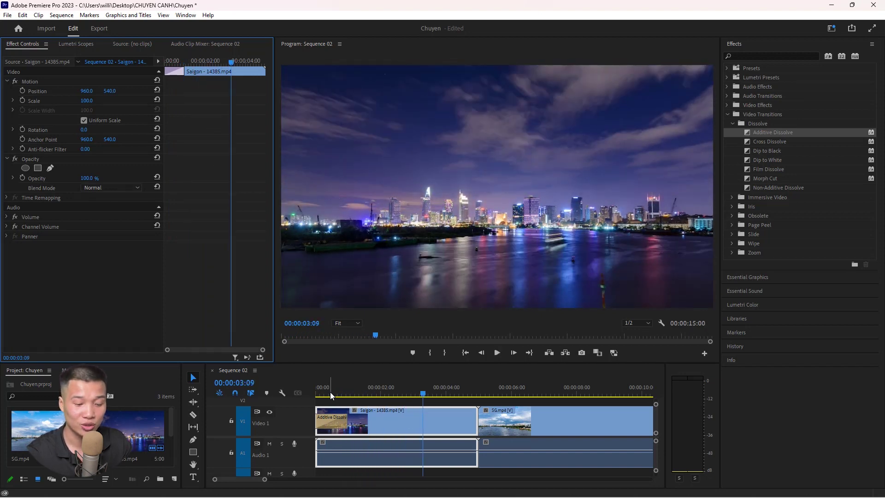
key(Home)
key(space)
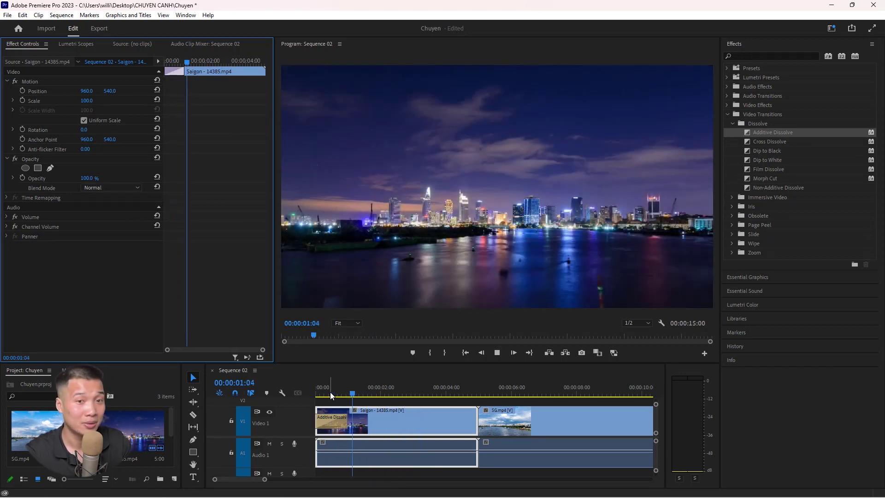
click(340, 423)
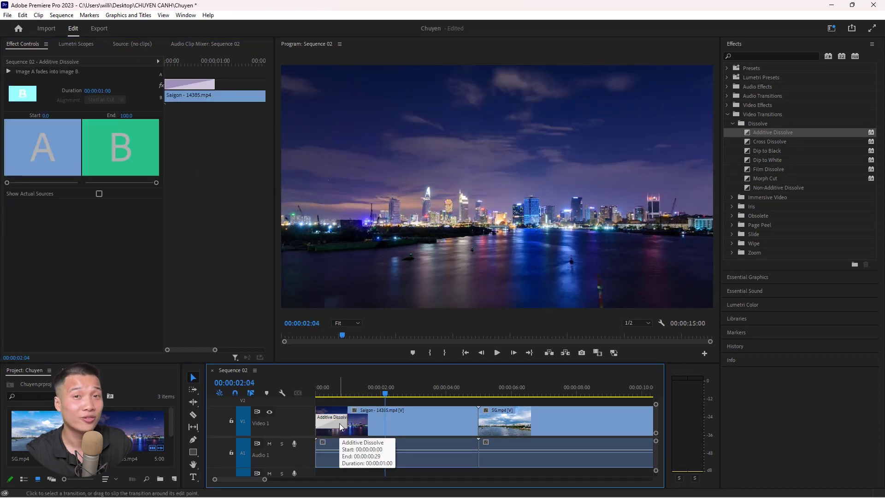
- Set the Additive Dissolve duration to 00:00:02:00 and preview it from the sequence start
right_click(340, 423)
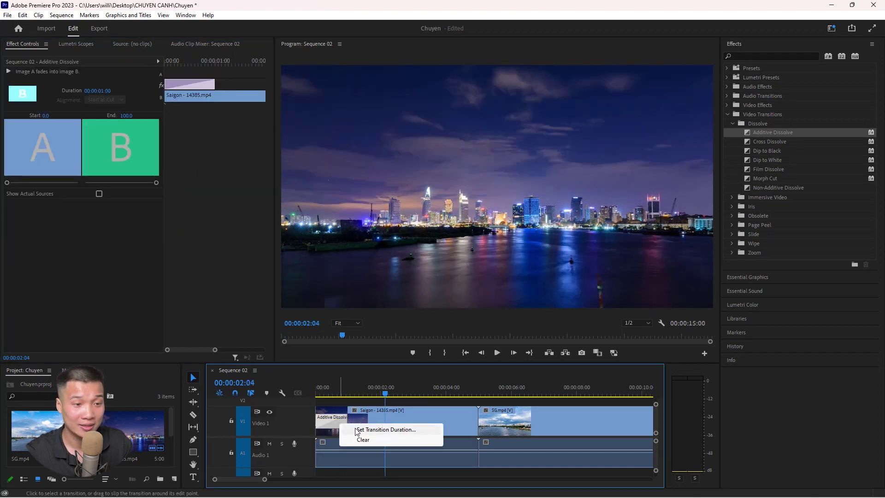
click(357, 430)
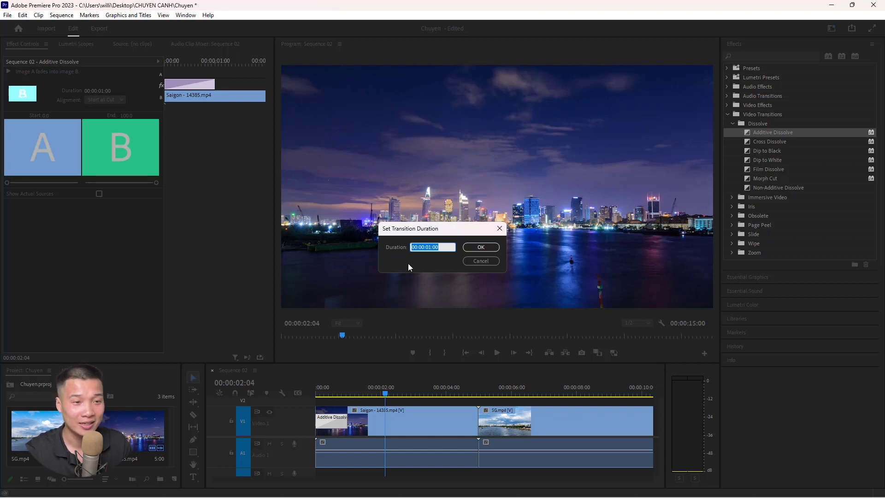
click(432, 246)
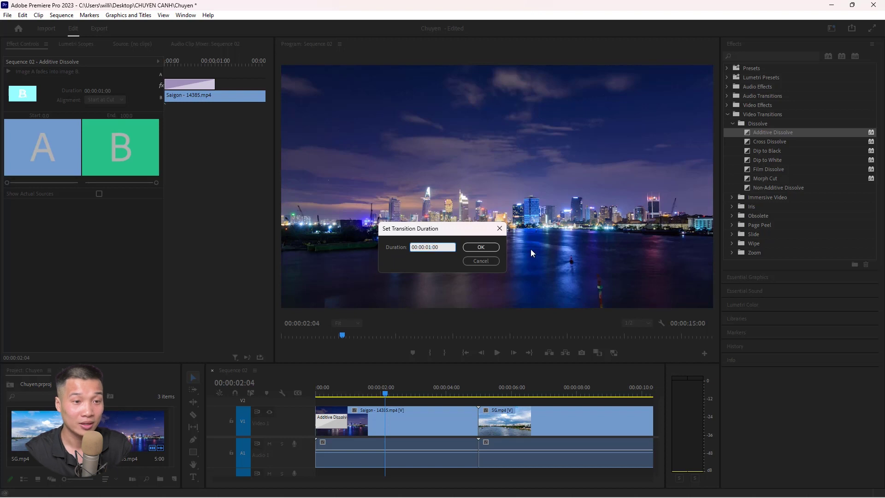
text(2)
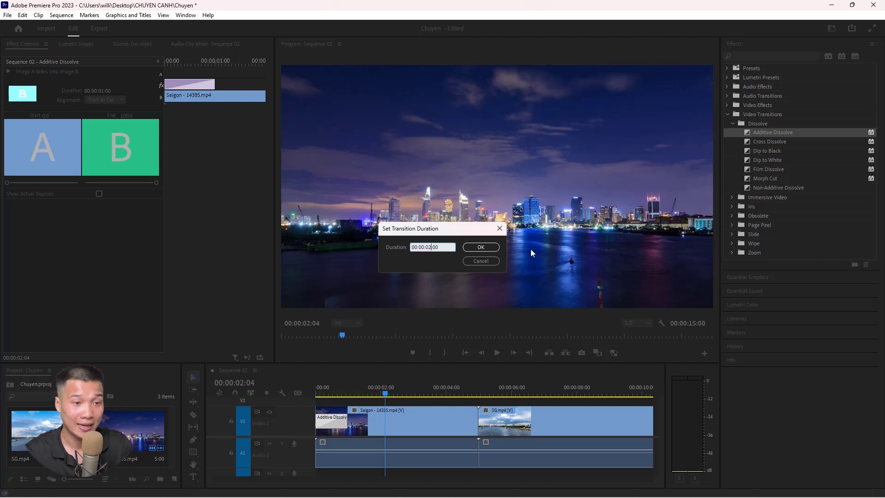
click(484, 245)
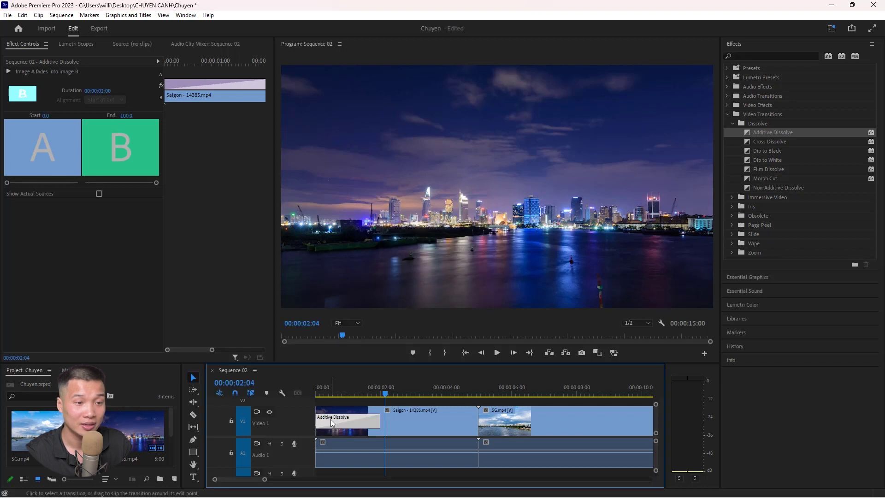
mouse_move(332, 422)
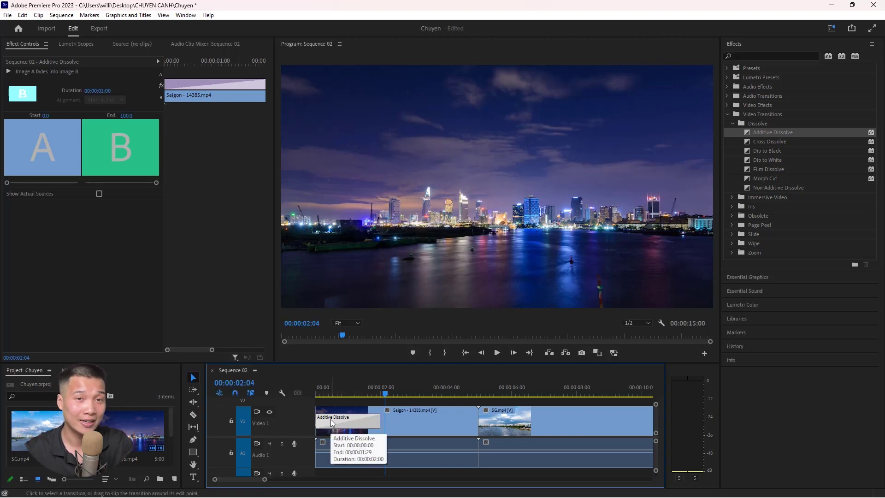
key(Home)
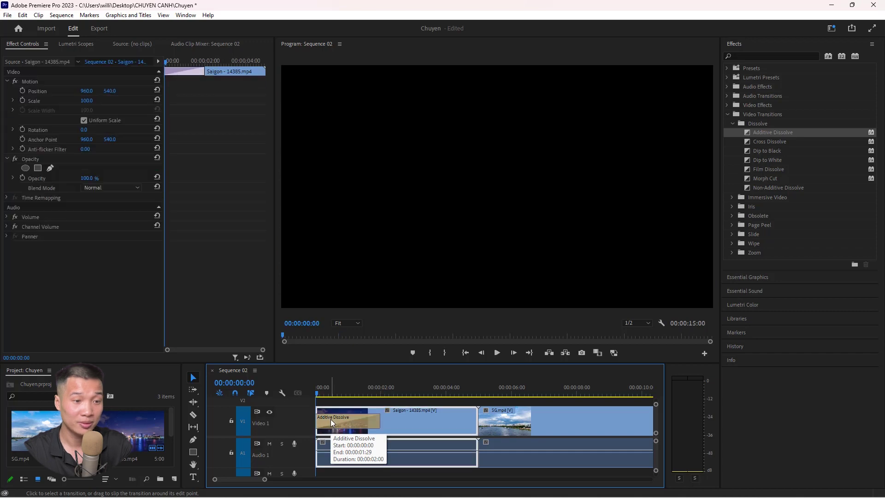
key(space)
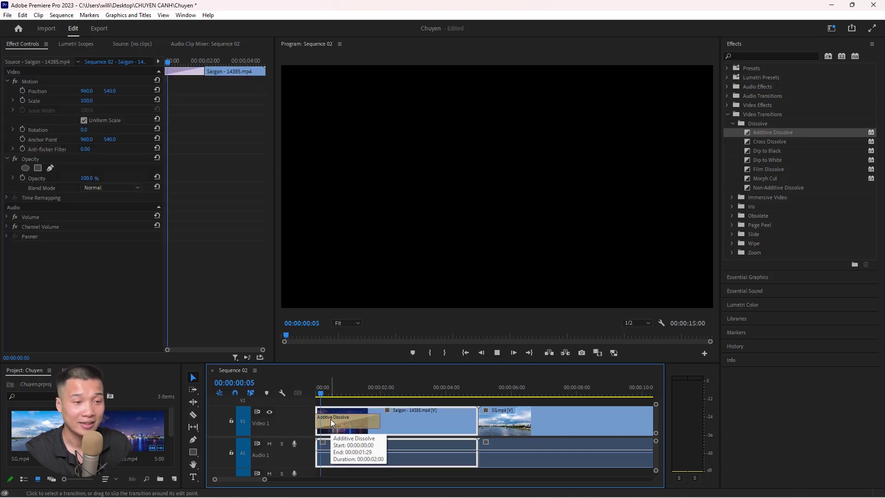
- Resize the Additive Dissolve by dragging its edge, ending at 00:00:03:12
click(332, 422)
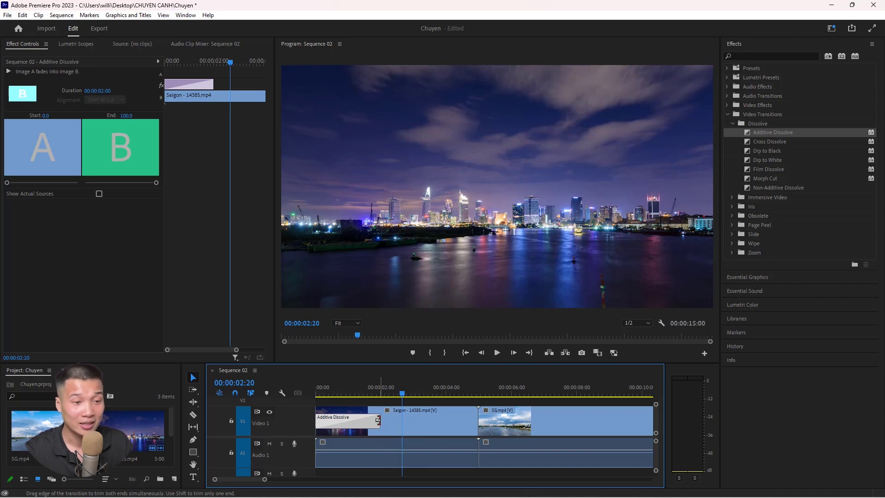
drag(378, 420, 334, 420)
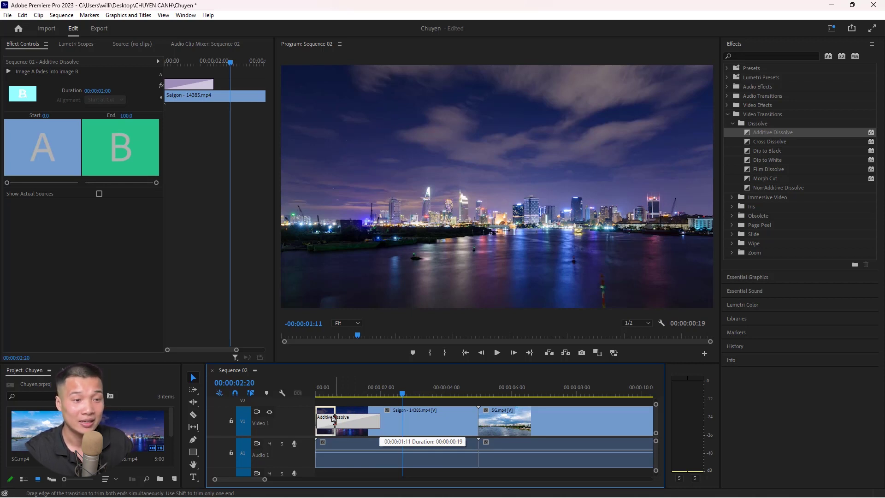
drag(334, 421, 423, 422)
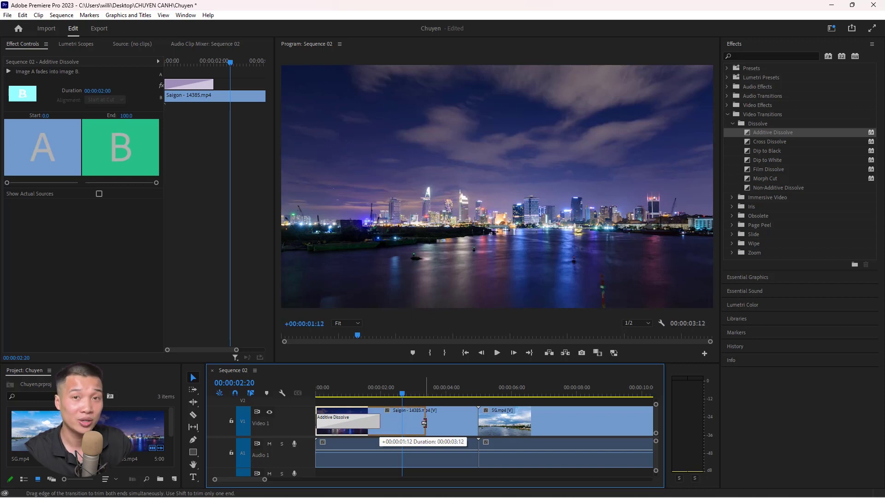
drag(424, 422, 424, 422)
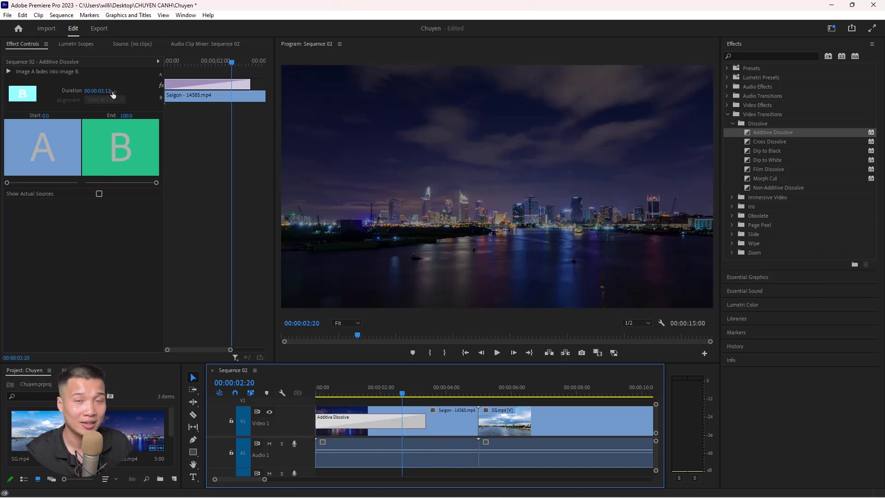
- Delete the dissolve, undo that, then remove it with Clear from the context menu
click(385, 419)
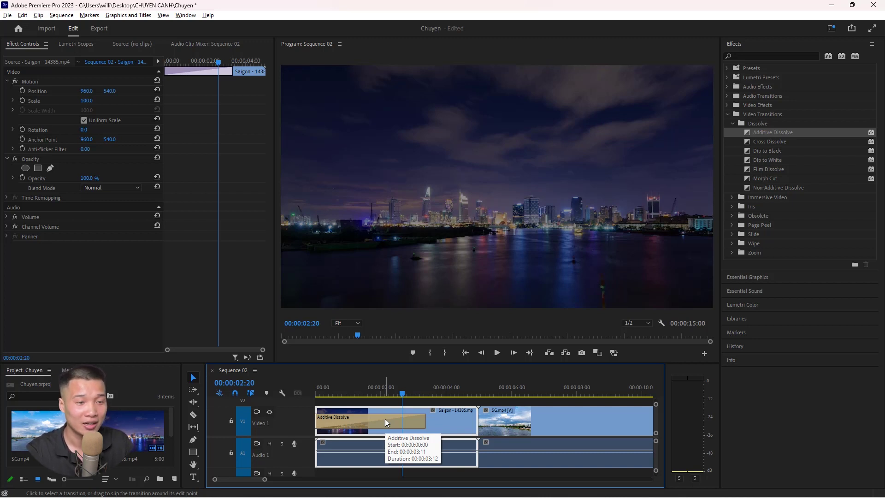
click(385, 418)
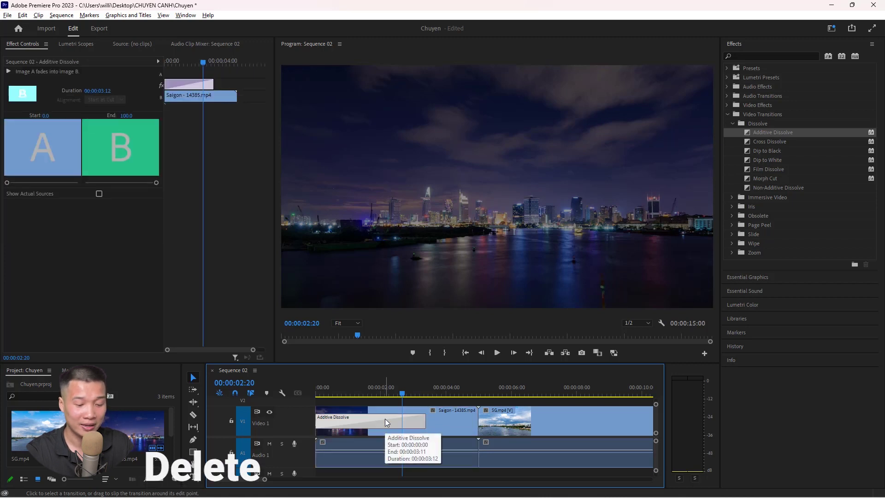
key(Delete)
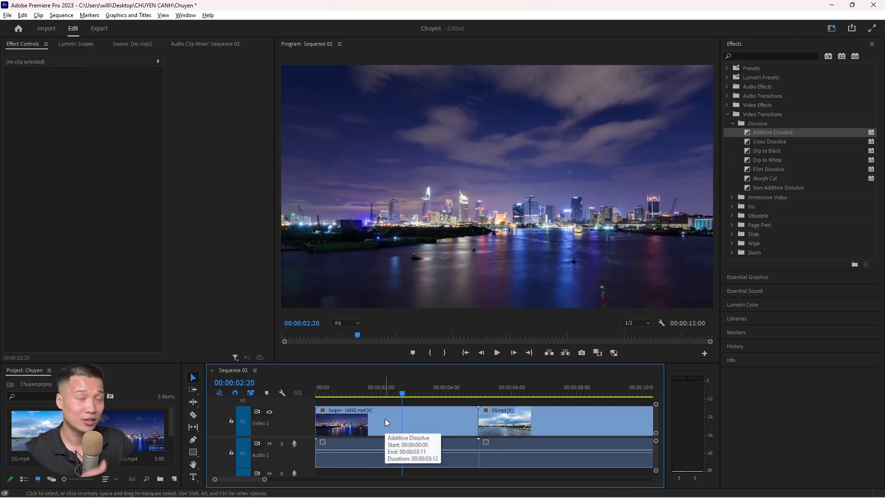
key(ctrl+z)
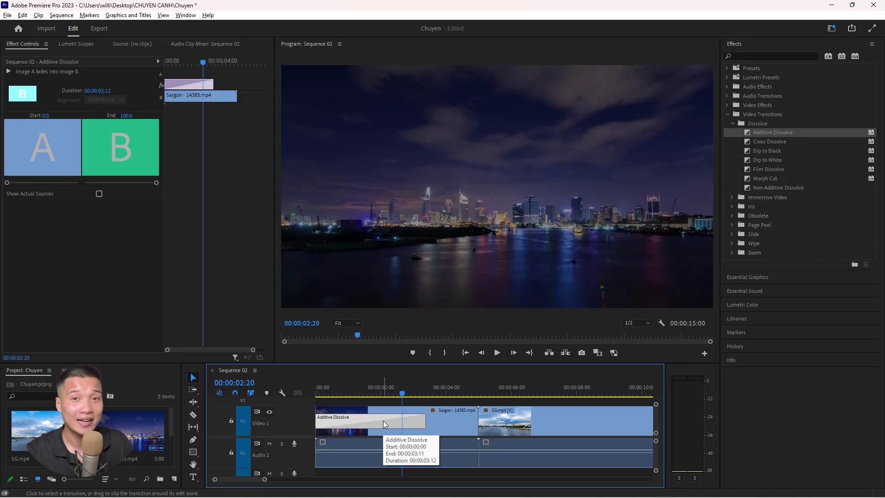
right_click(383, 420)
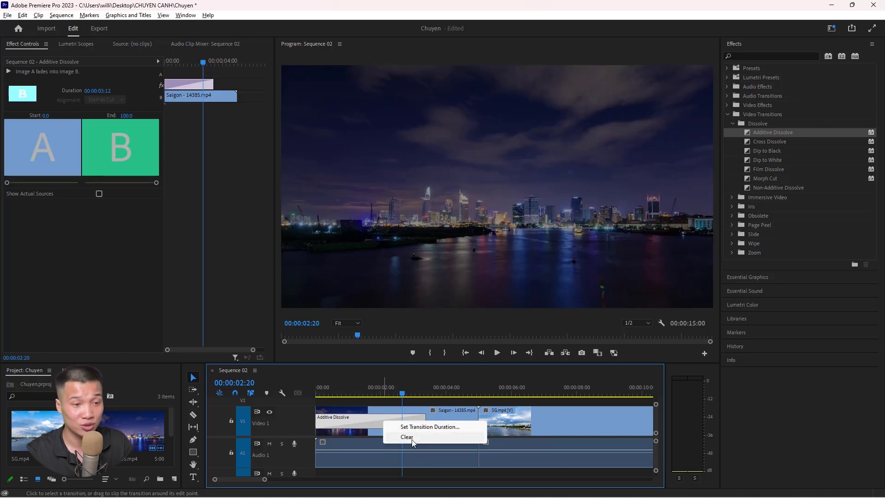
click(411, 439)
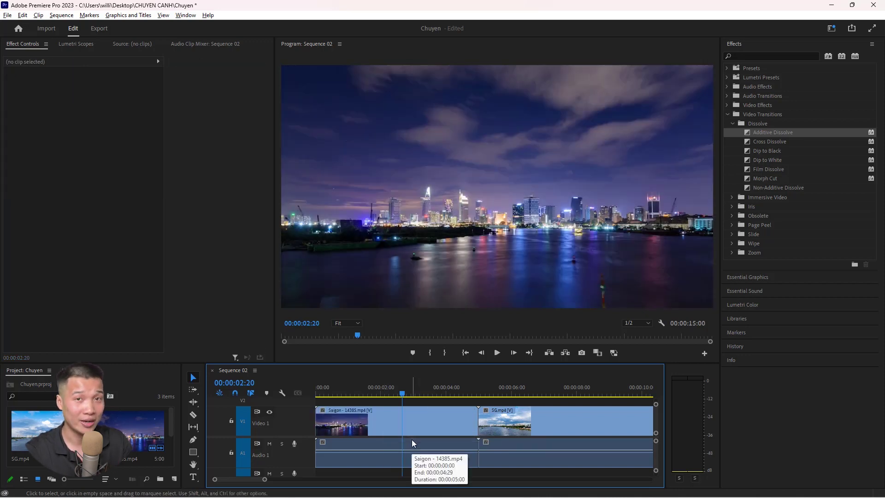
drag(264, 479, 309, 489)
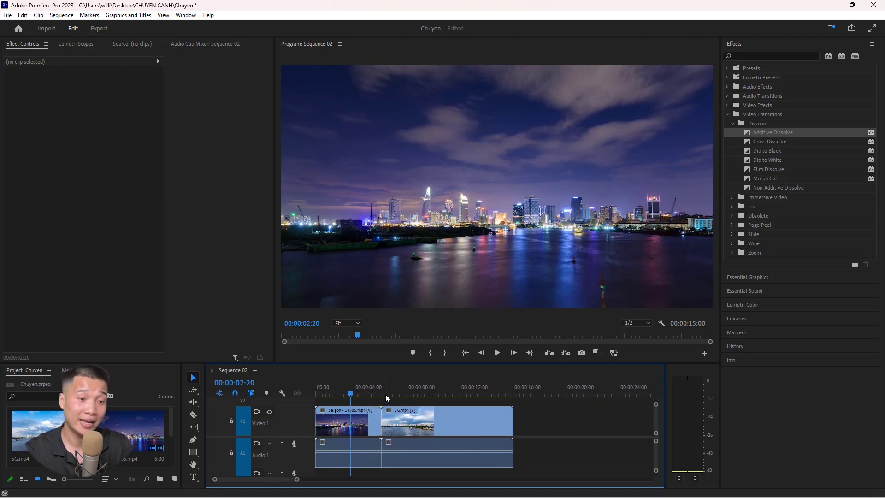
key(End)
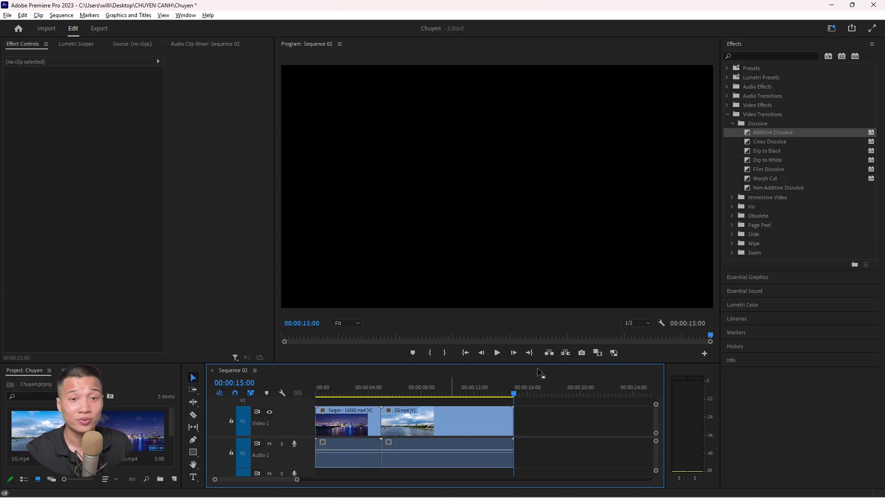
click(442, 422)
click(773, 151)
drag(672, 254, 515, 419)
key(backslash)
click(579, 391)
key(space)
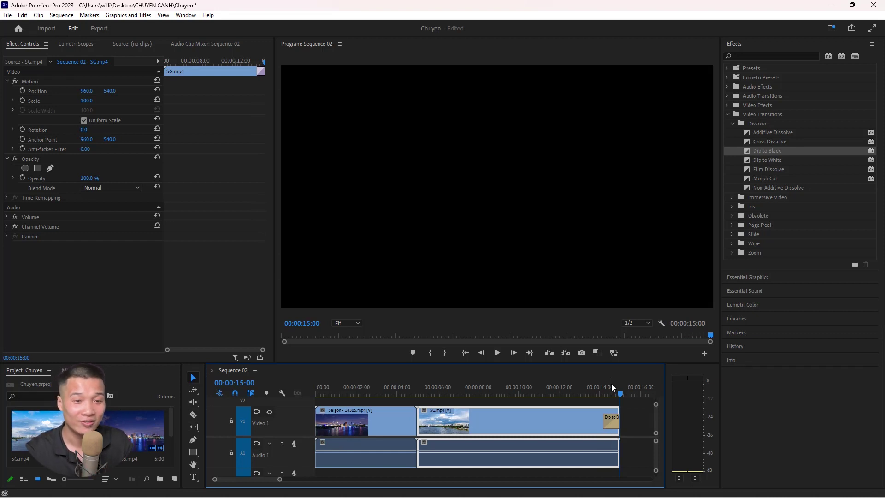
click(613, 418)
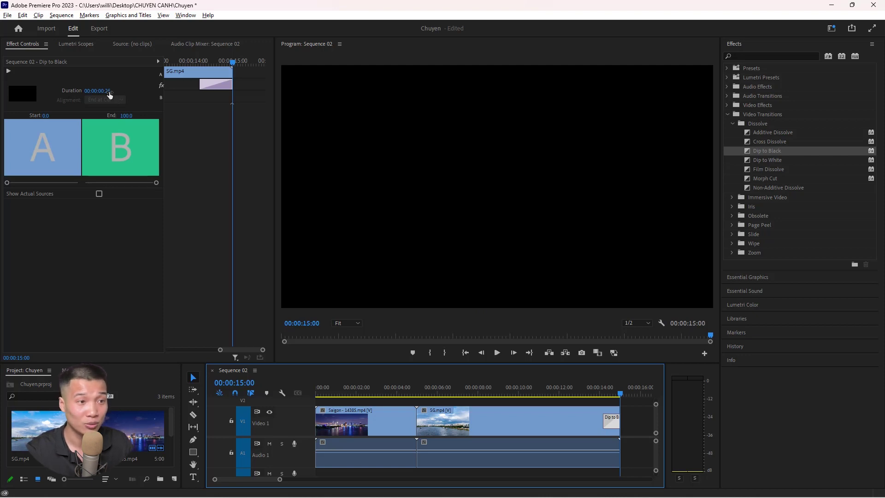
click(111, 95)
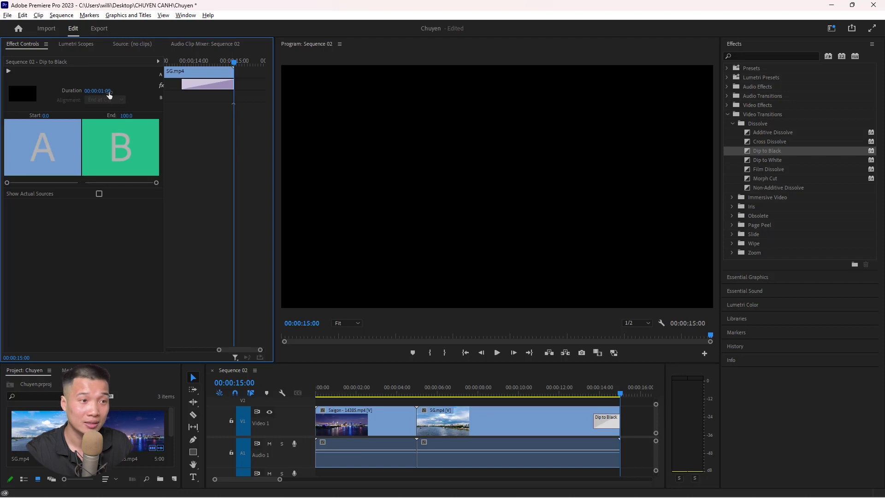
click(620, 391)
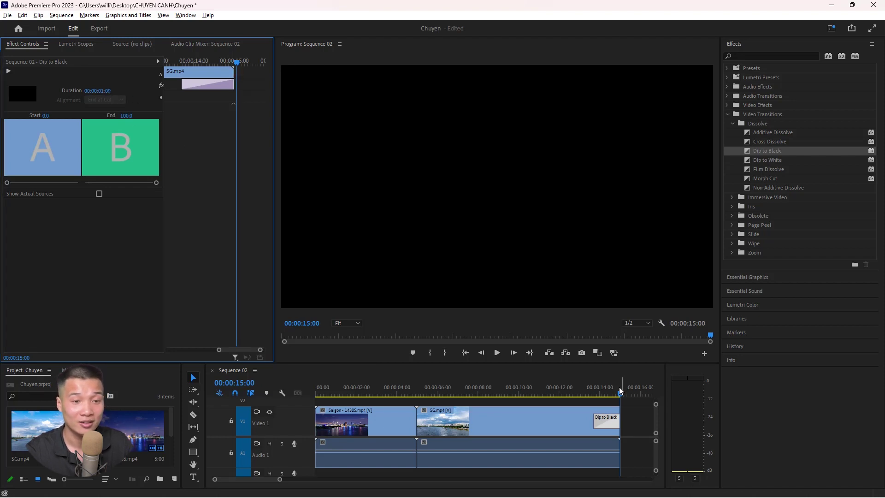
click(581, 391)
key(space)
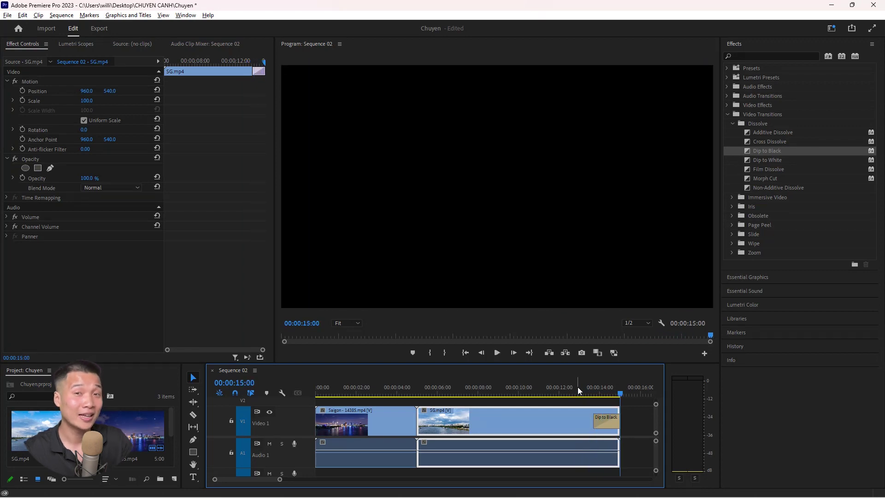
key(ctrl+z)
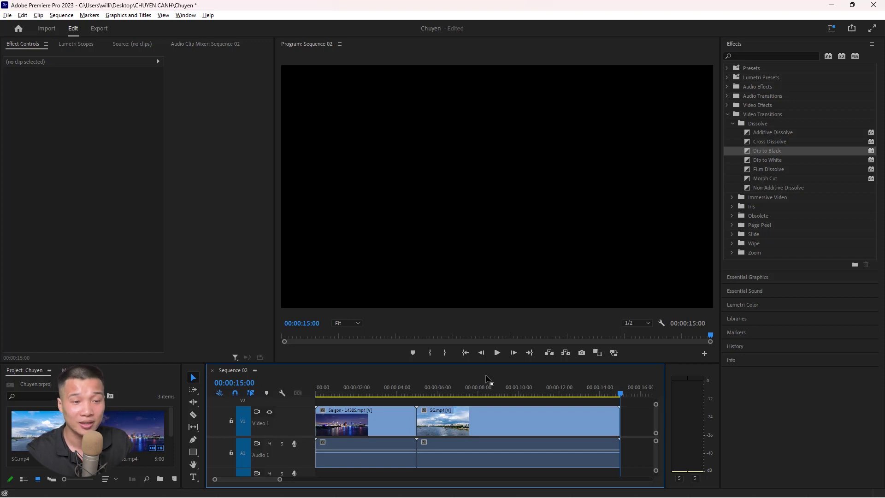
- Scrub the playhead across the cut between the Saigon and SG.mp4 clips
click(403, 426)
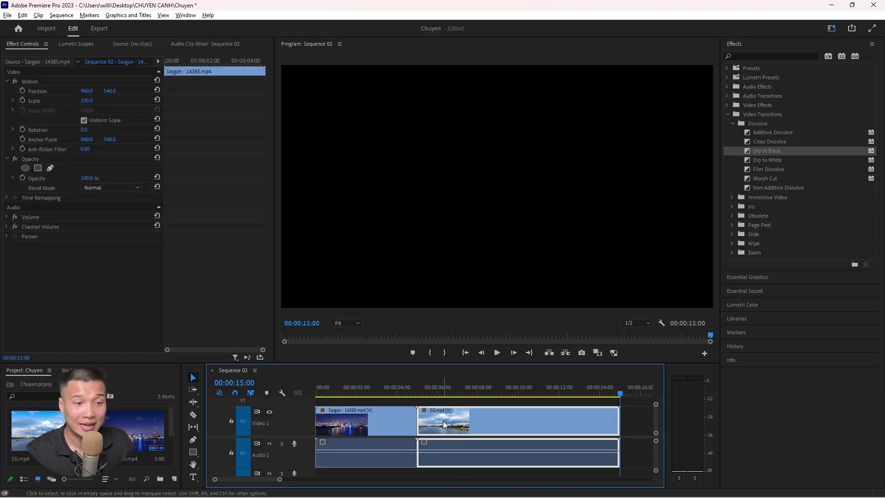
click(403, 393)
mouse_move(403, 393)
mouse_down()
mouse_move(434, 395)
mouse_move(401, 393)
mouse_up()
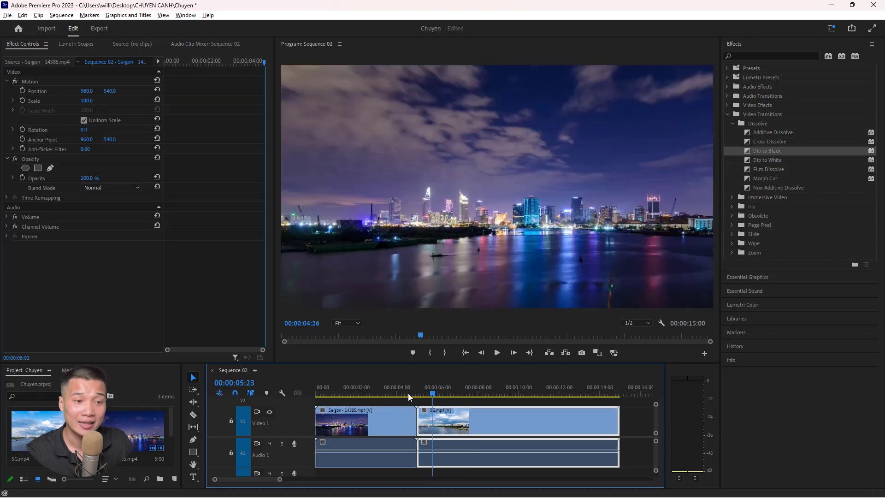
click(449, 393)
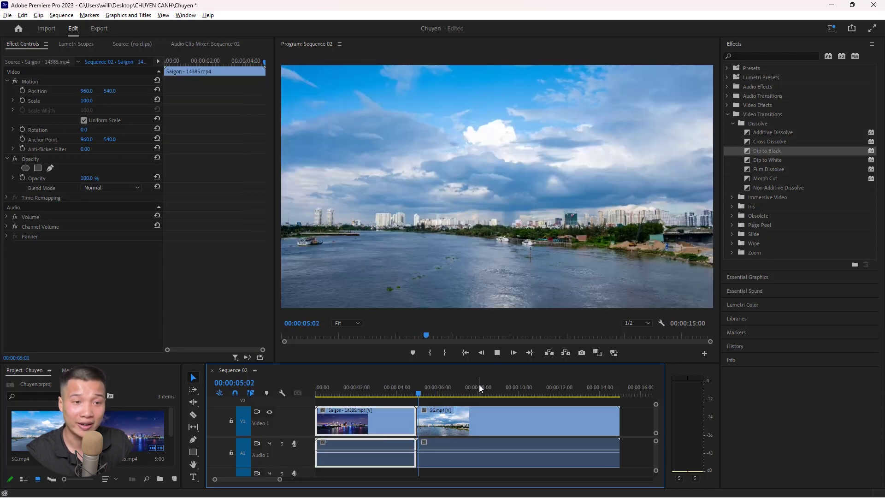
- Drop VR Light Leaks from Immersive Video onto the cut, accepting the insufficient-media warning
click(732, 123)
click(731, 133)
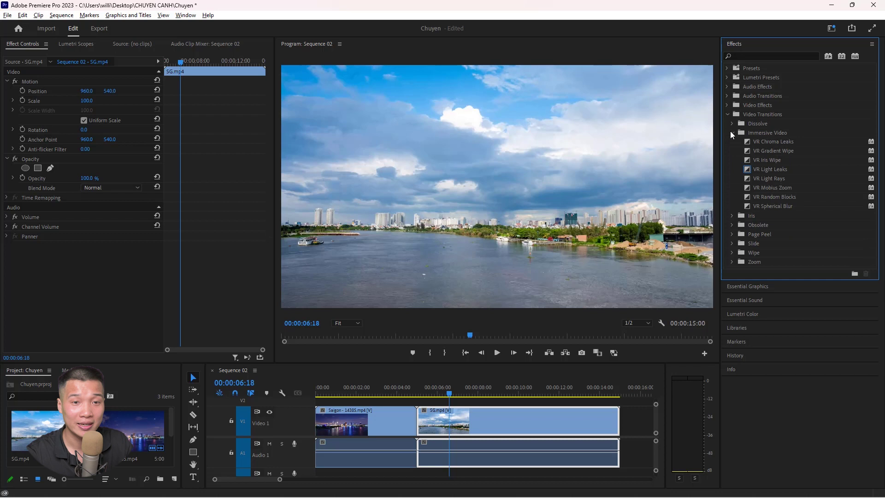
click(731, 215)
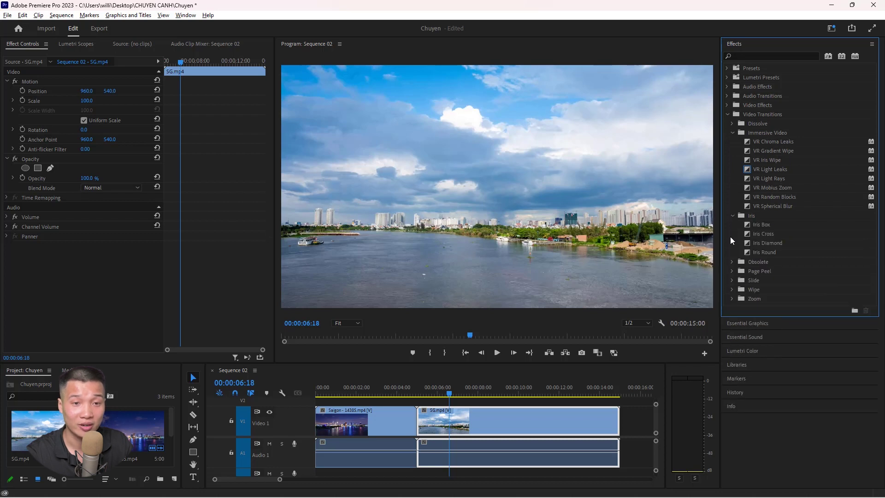
click(731, 261)
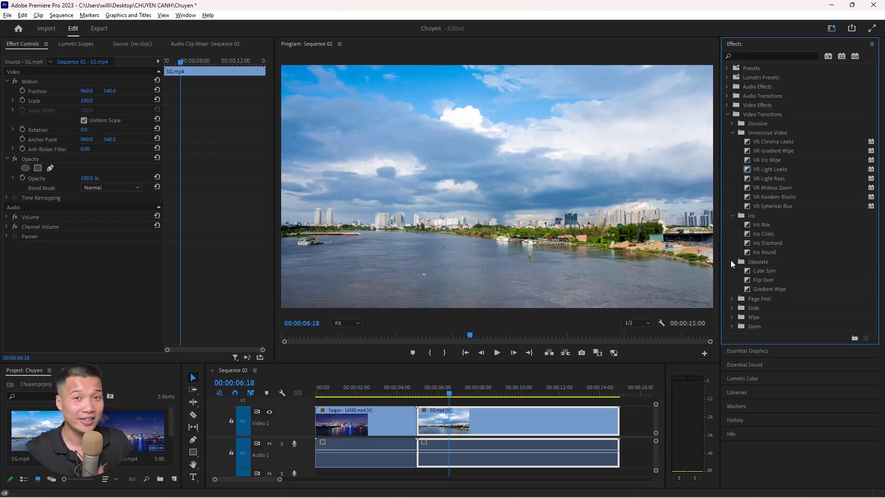
click(774, 169)
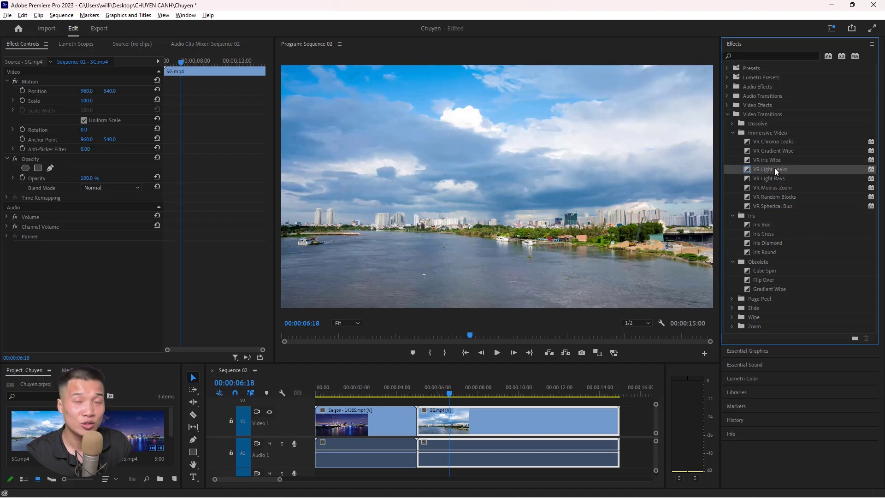
drag(774, 168, 419, 420)
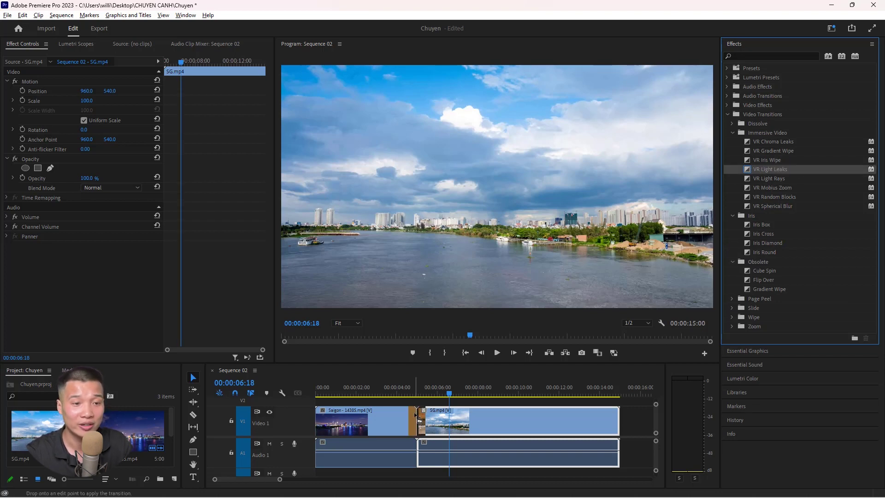
drag(419, 420, 420, 420)
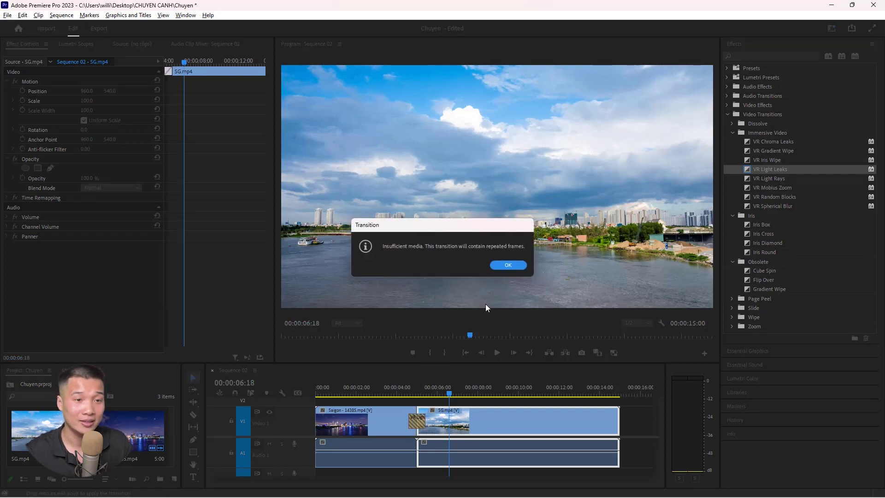
click(505, 268)
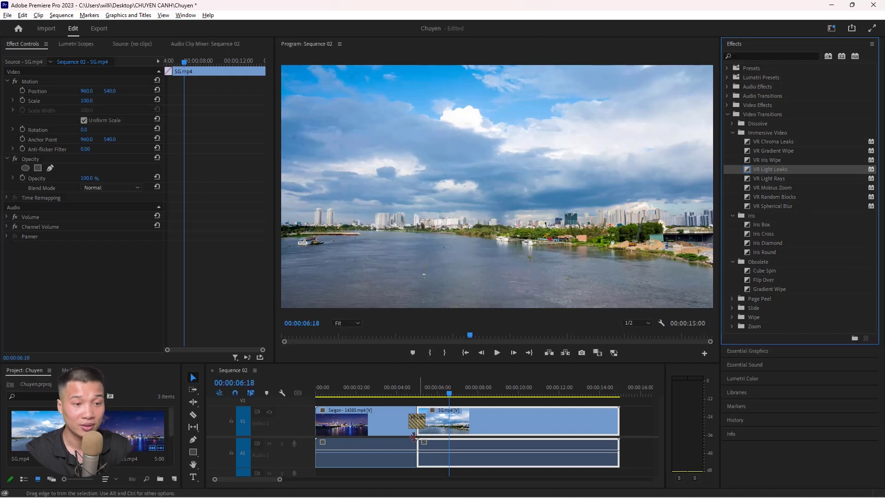
- Zoom in, play from 3:23 through the VR Light Leaks transition, and select it
click(401, 450)
key(=)
key(=)
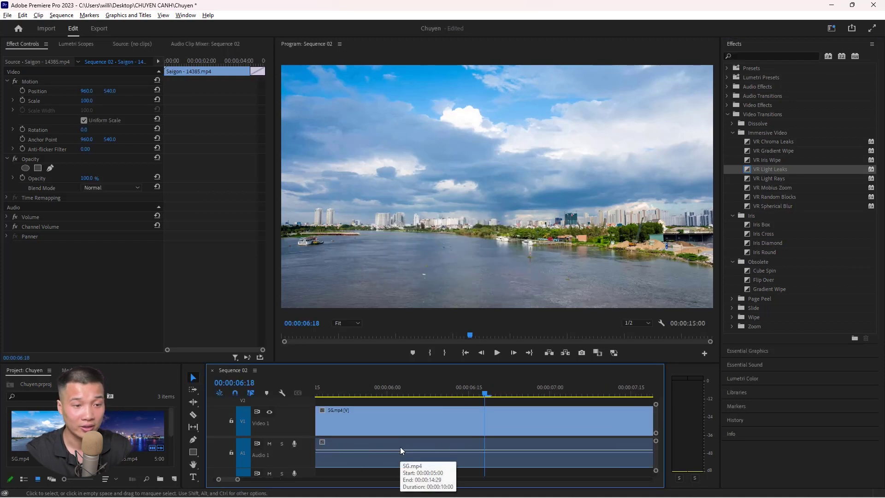
drag(228, 480, 223, 480)
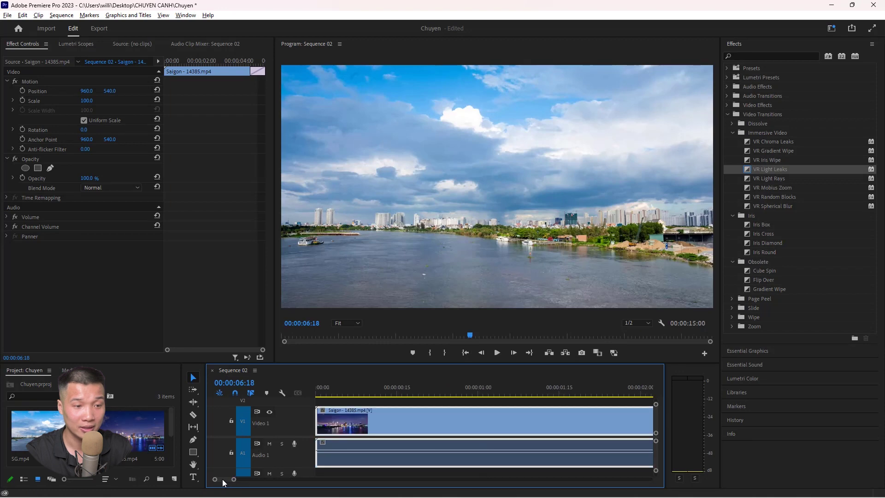
click(333, 394)
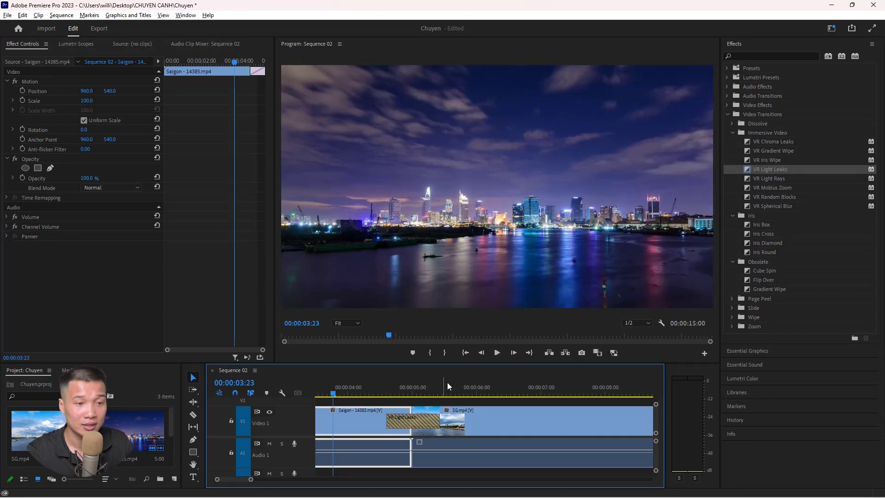
key(space)
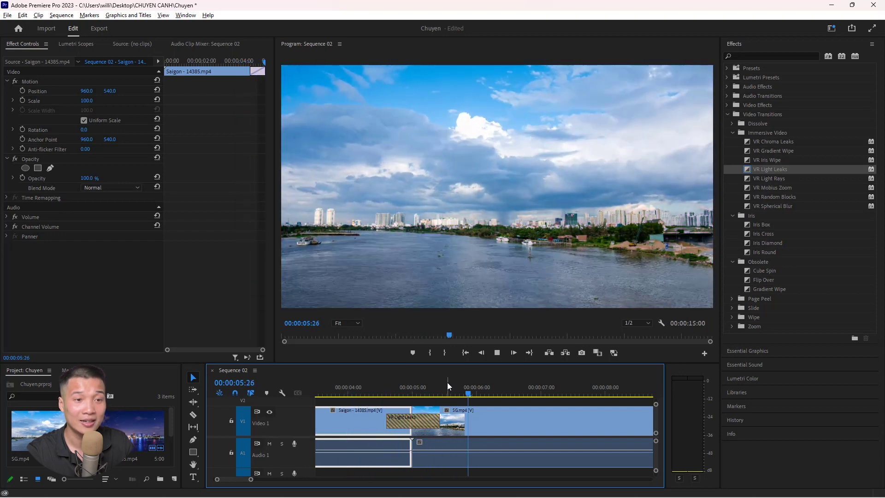
key(space)
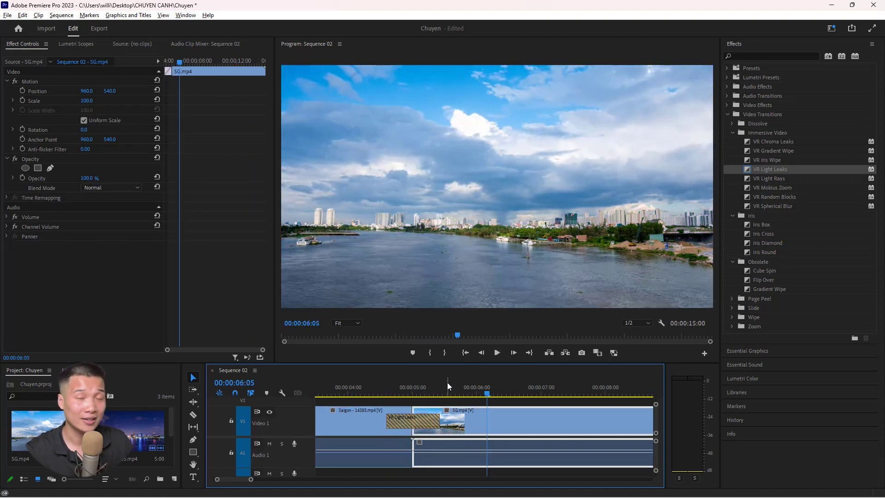
click(415, 422)
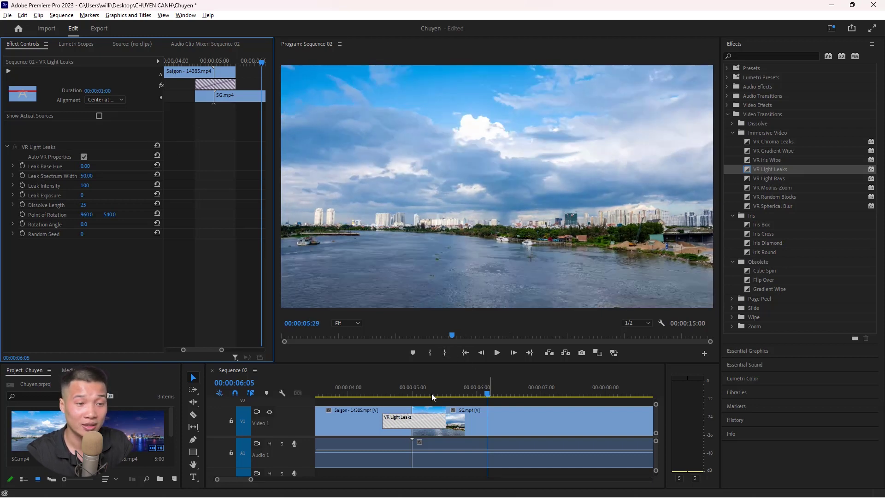
- Replay the transition from 4:04 and reselect it to show its settings
drag(375, 396, 359, 398)
key(space)
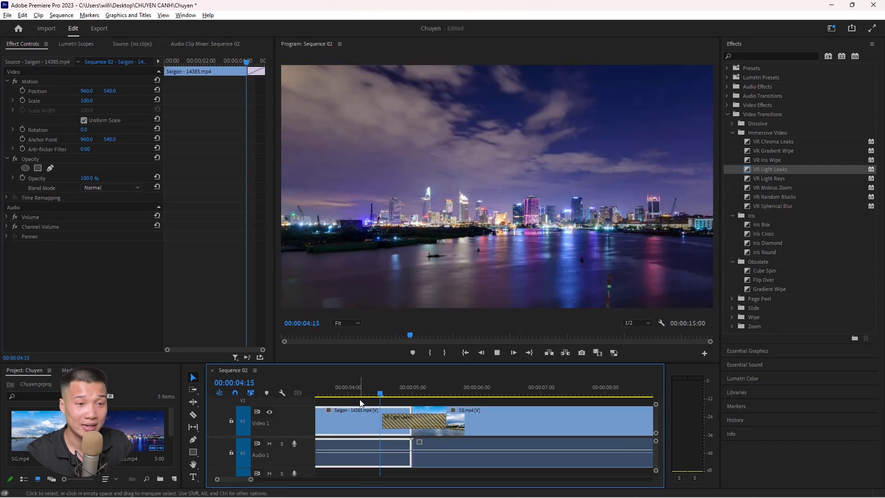
key(space)
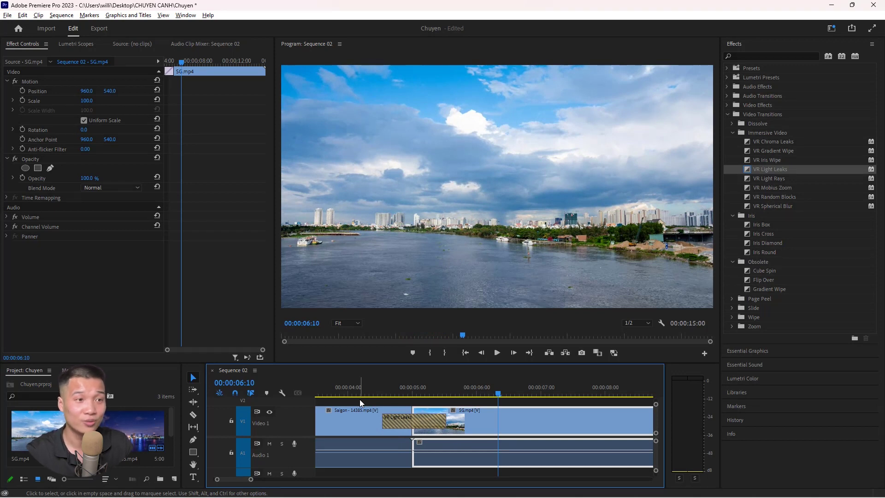
click(385, 416)
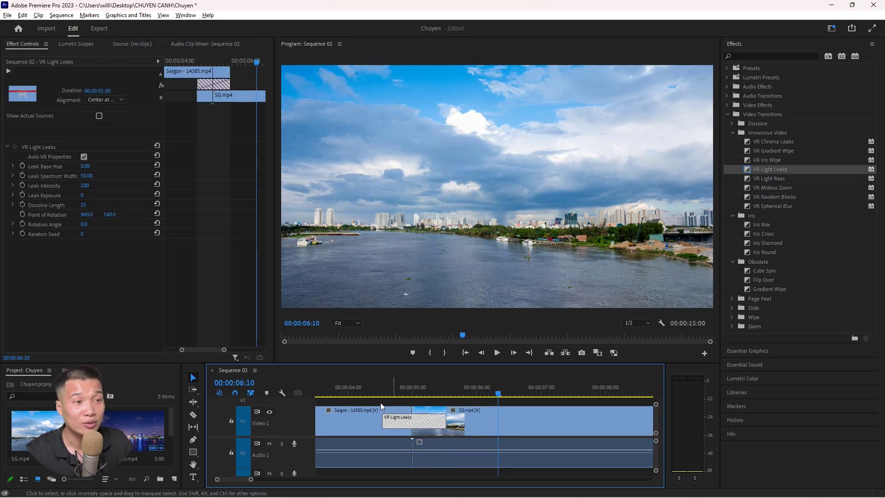
- Set the VR Light Leaks alignment to Start at Cut and preview it from about 4:02
click(115, 101)
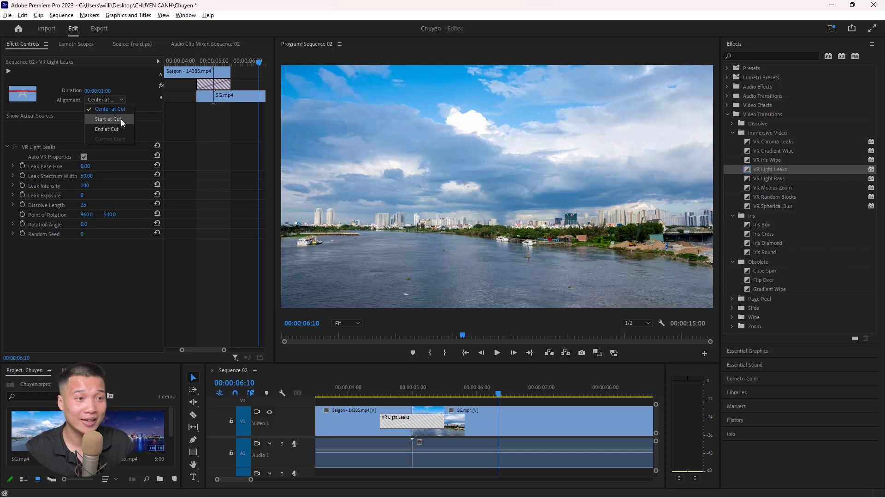
click(121, 119)
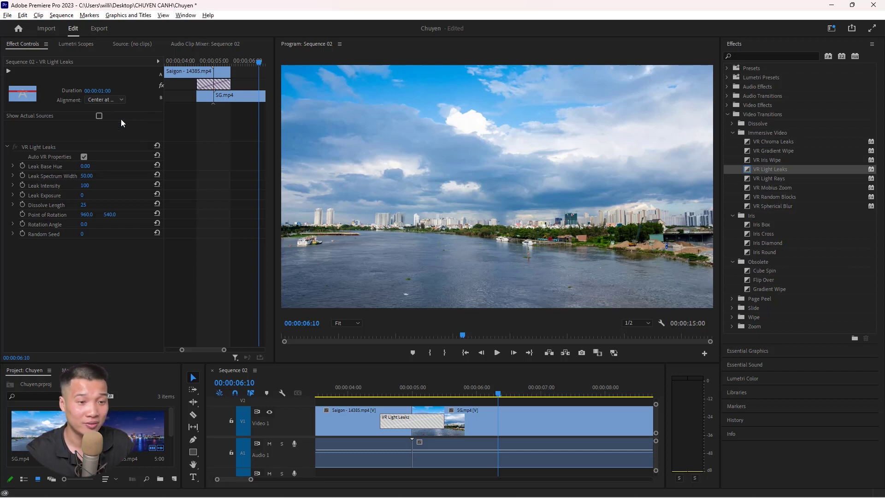
click(427, 423)
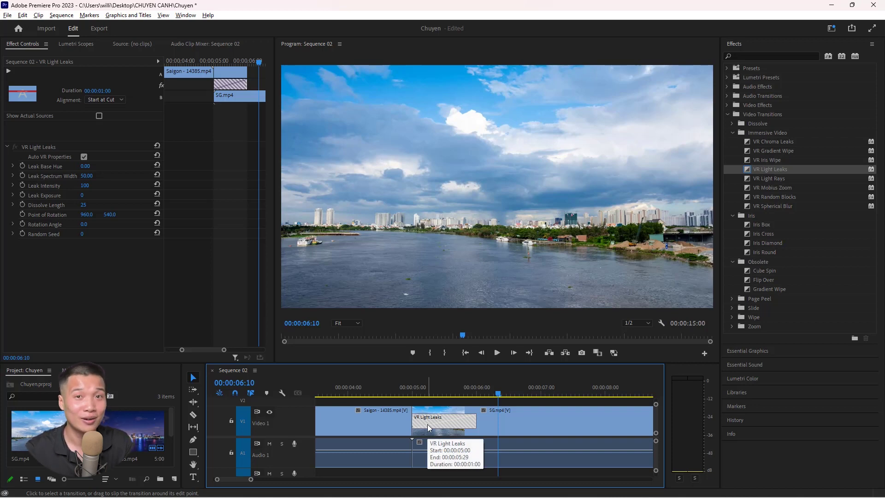
click(353, 391)
key(space)
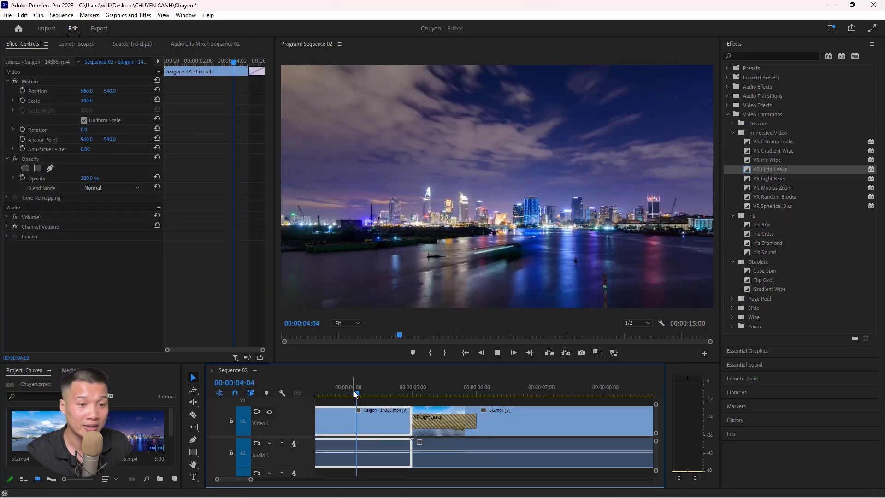
key(space)
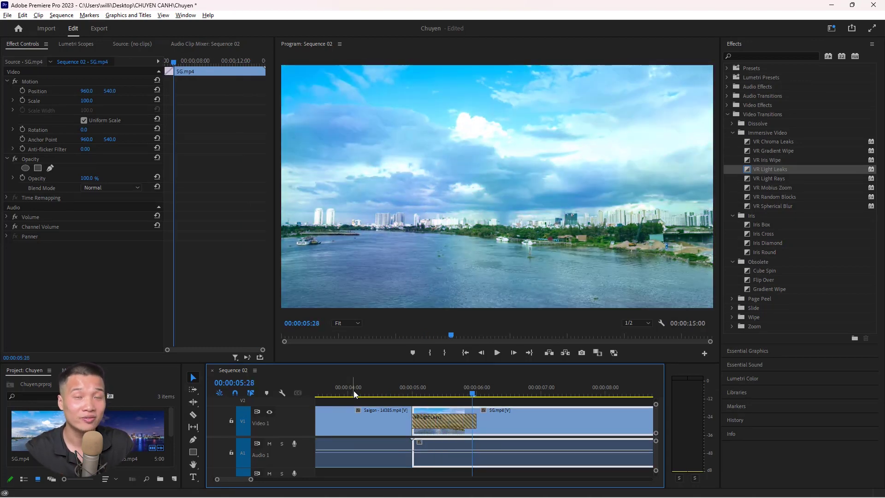
- Change the alignment to End at Cut and preview it from 3:26
click(444, 421)
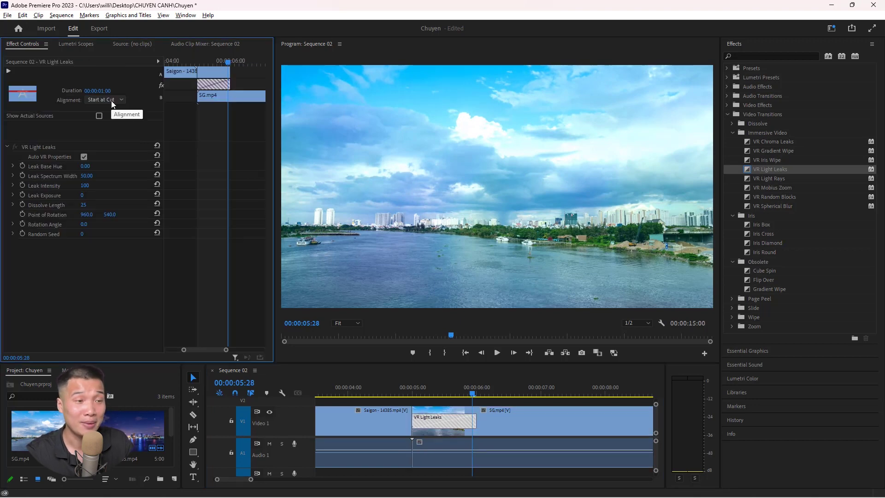
click(111, 101)
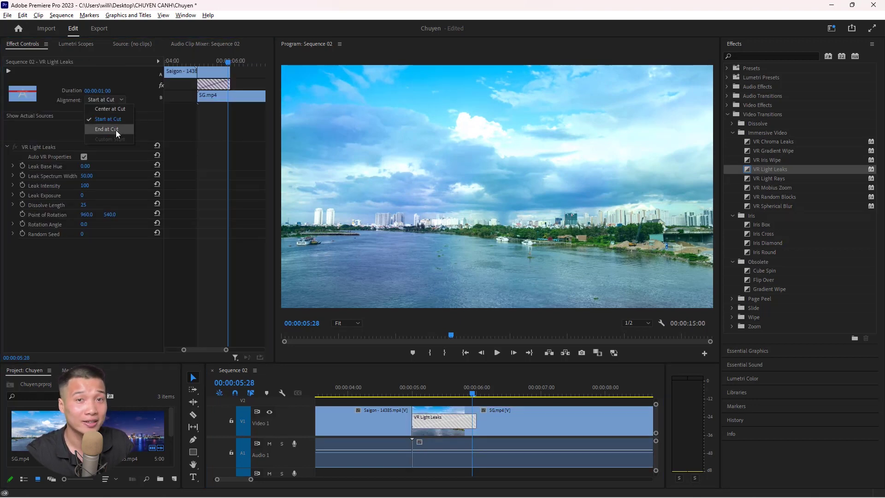
click(116, 131)
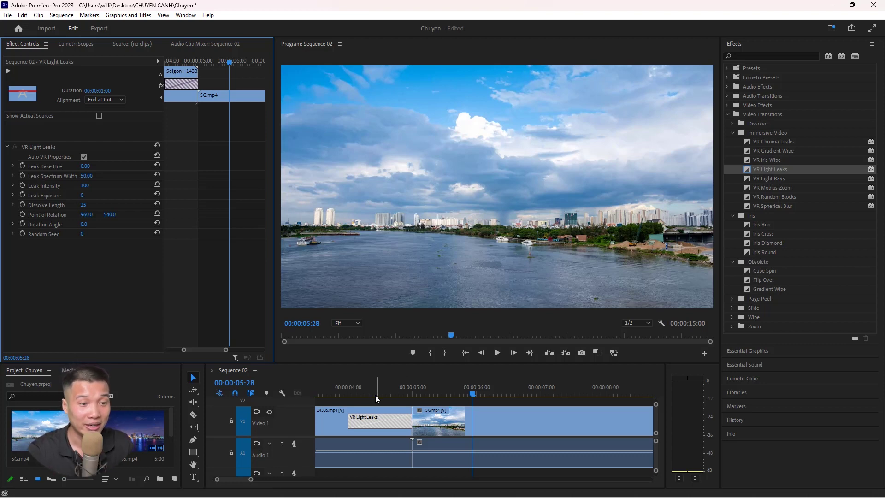
click(339, 394)
key(space)
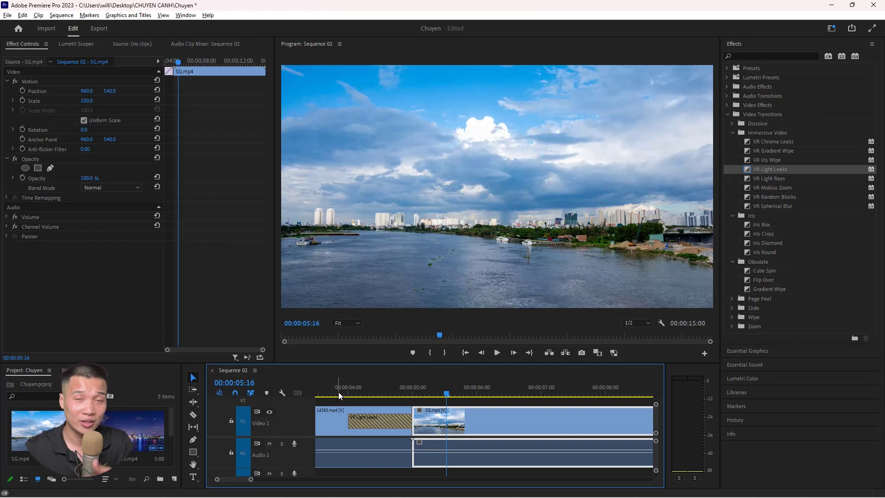
- Drag the VR Light Leaks transition 16 frames later to a Custom Start, then play it back
click(366, 424)
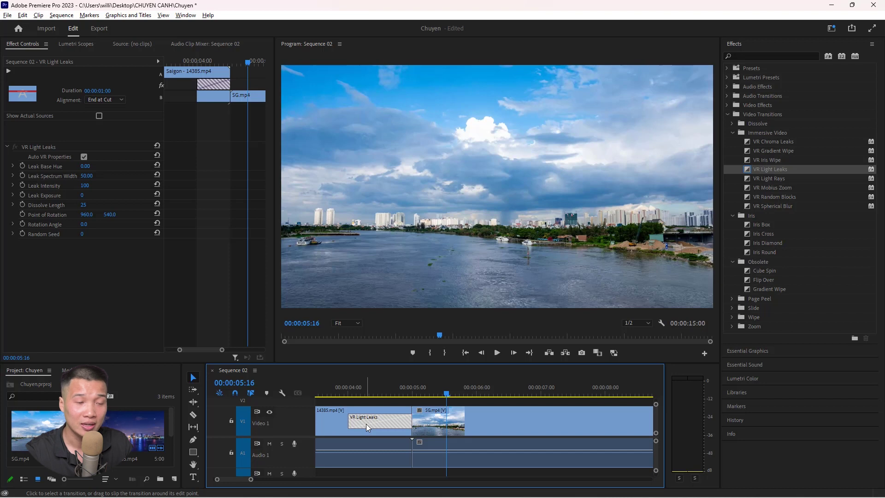
drag(366, 424, 380, 424)
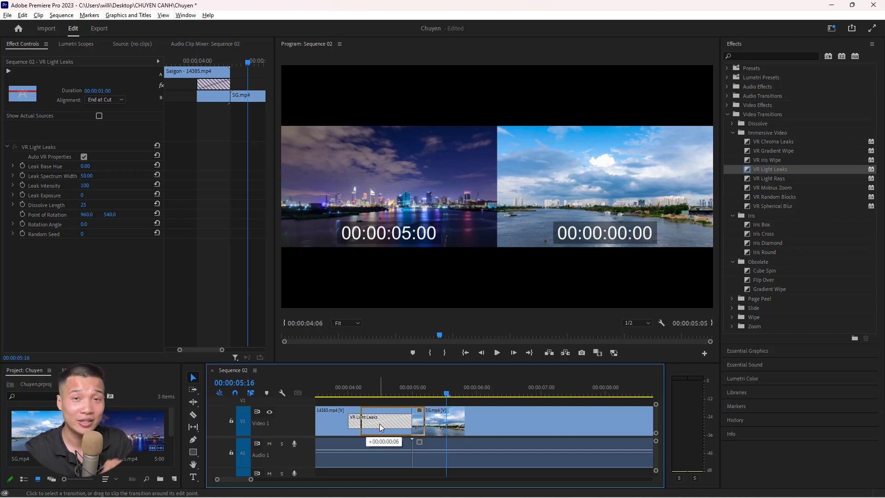
drag(380, 424, 413, 422)
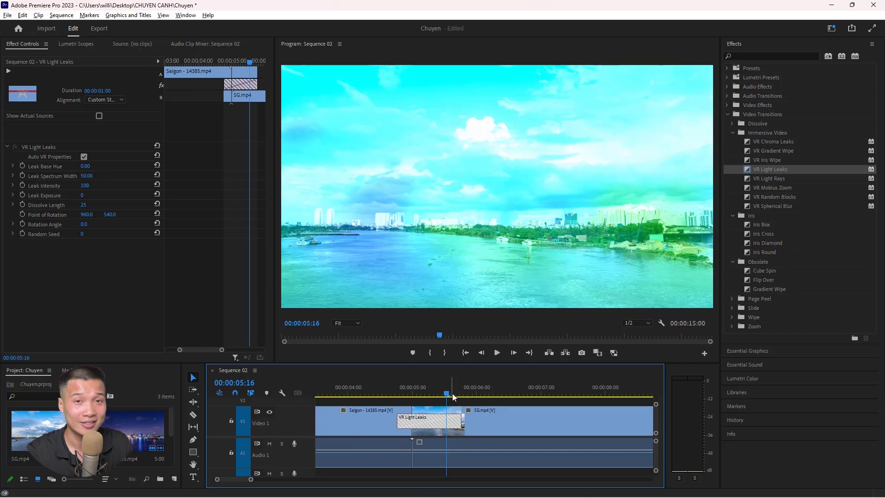
key(space)
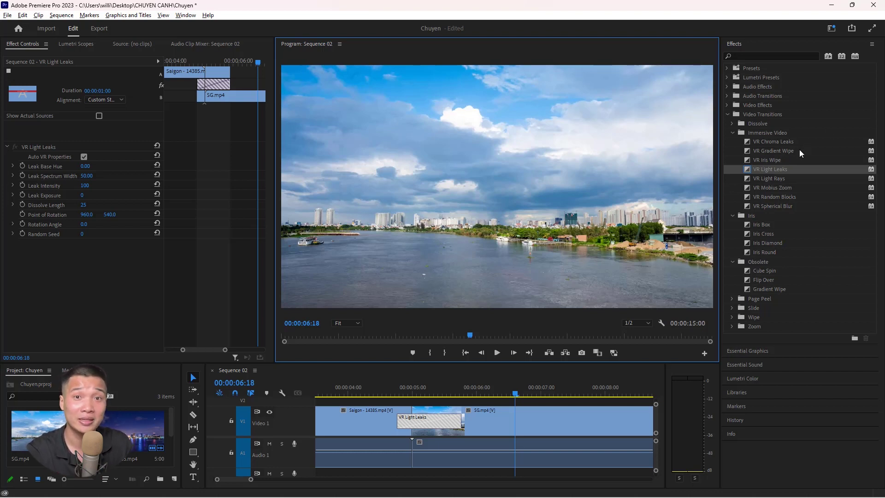
- At 5:04, shift the VR Light Leaks hue toward blue and narrow the spectrum width to 32.42
click(209, 61)
click(12, 168)
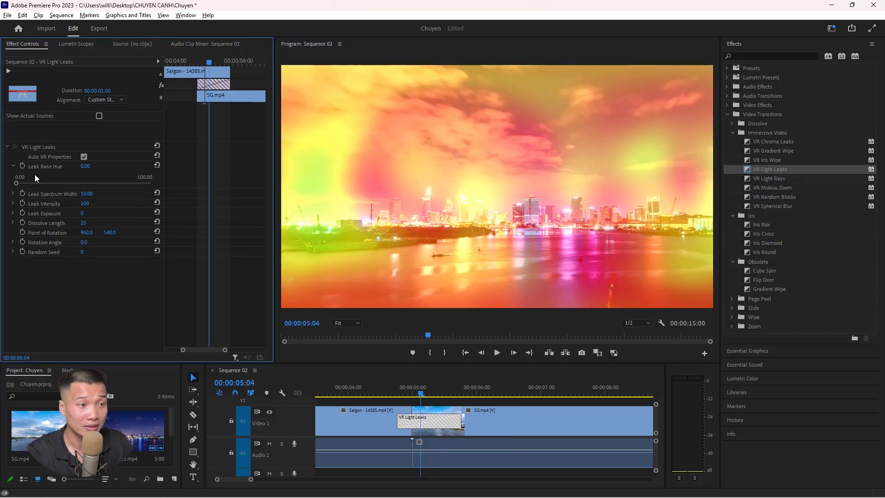
click(13, 193)
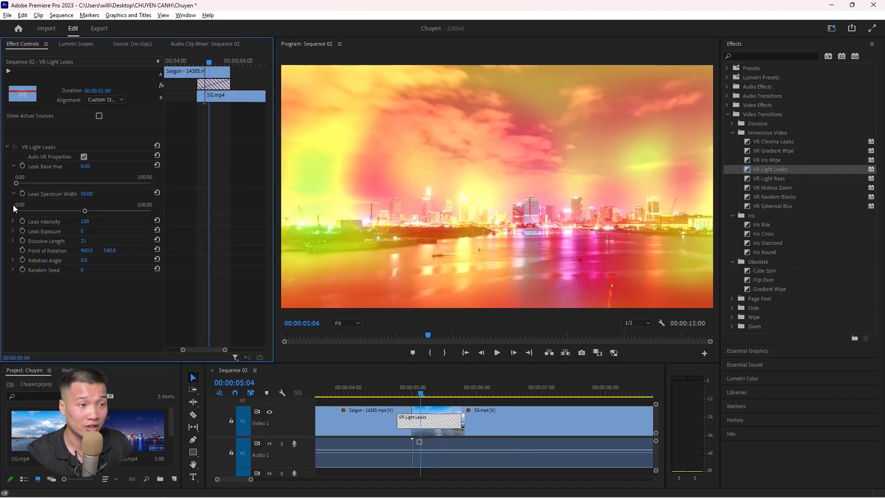
click(13, 221)
drag(17, 183, 134, 183)
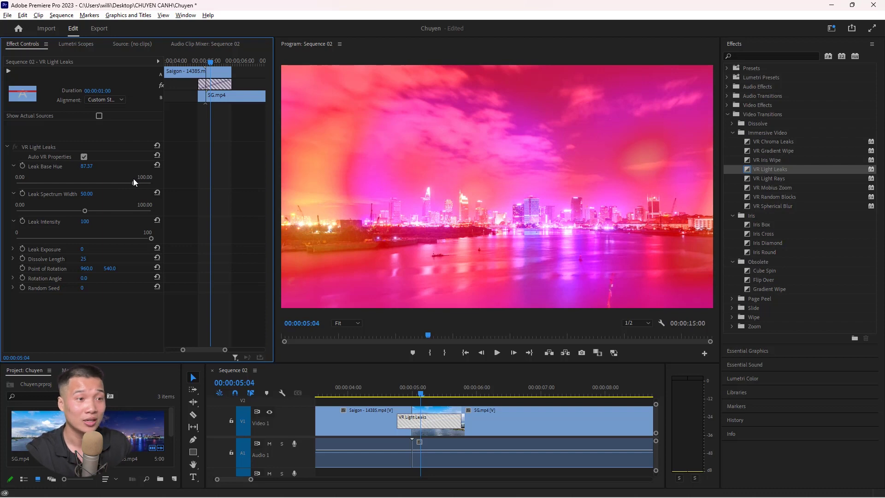
drag(137, 182, 24, 182)
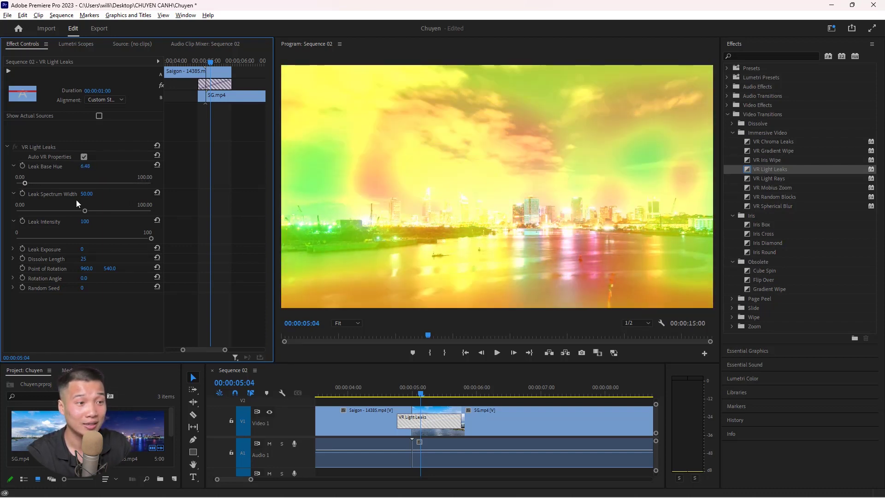
mouse_move(85, 210)
mouse_down()
mouse_move(24, 218)
mouse_move(162, 212)
mouse_move(59, 213)
mouse_move(138, 240)
mouse_up()
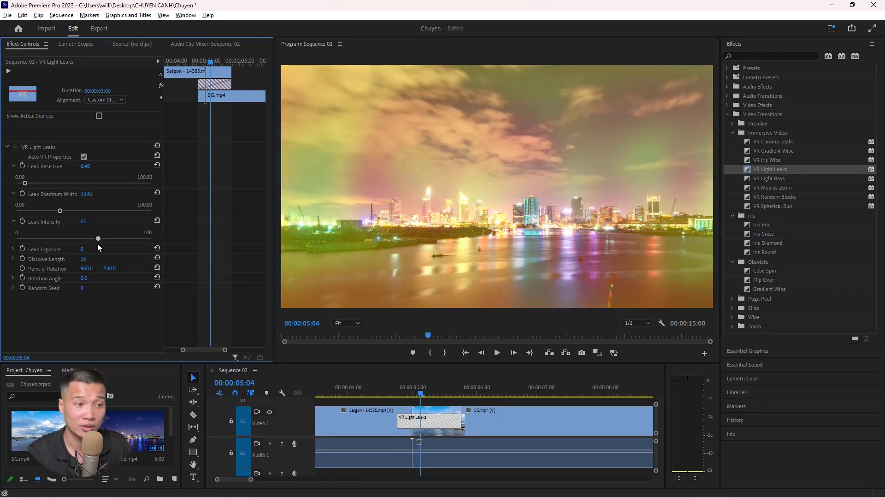
- Set the leak exposure to 14, rotation angle to 16.9° and random seed to 29
click(29, 250)
click(83, 265)
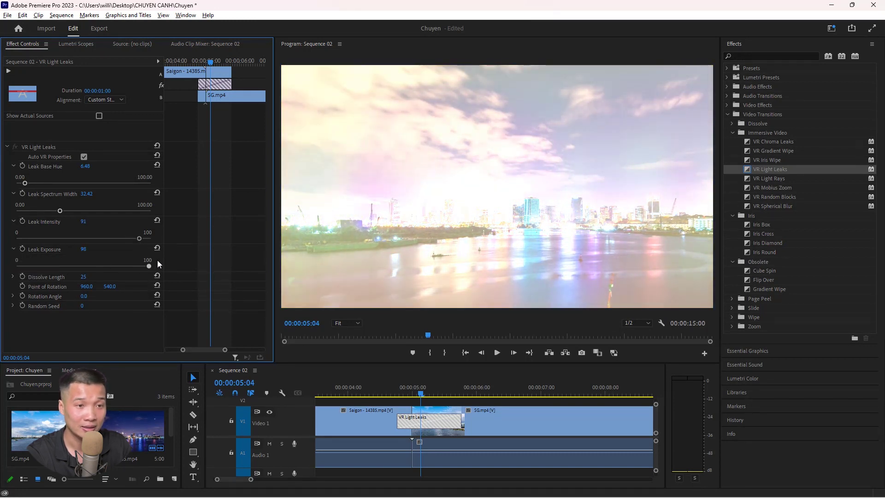
mouse_move(64, 266)
mouse_down()
mouse_move(35, 266)
mouse_move(16, 293)
mouse_up()
click(13, 277)
click(12, 314)
mouse_move(87, 323)
mouse_down()
mouse_move(72, 315)
mouse_move(85, 332)
mouse_move(87, 314)
mouse_up()
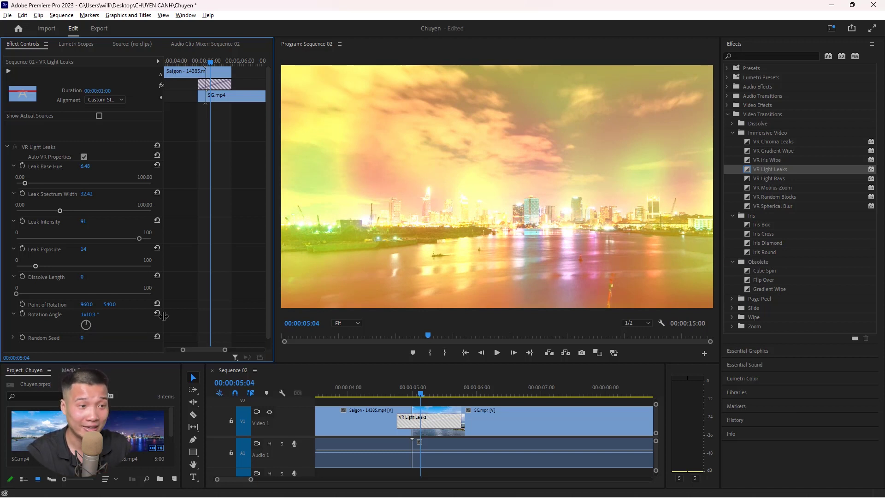
click(157, 313)
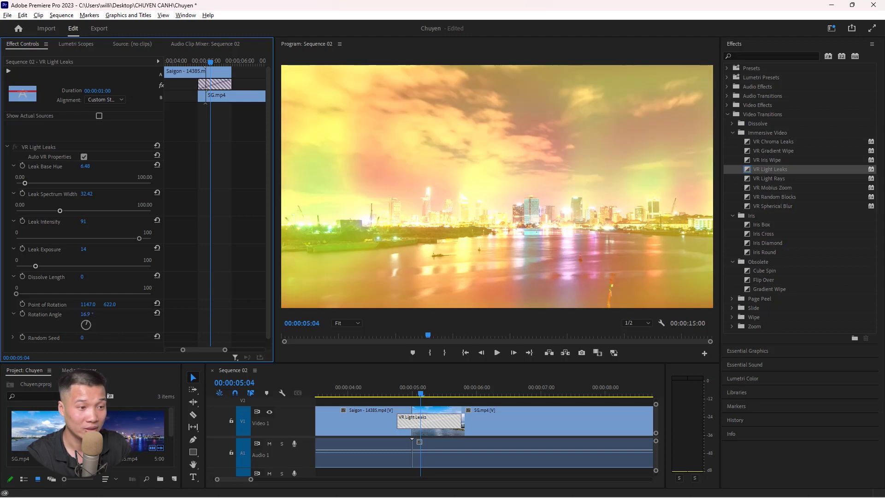
drag(82, 338, 87, 337)
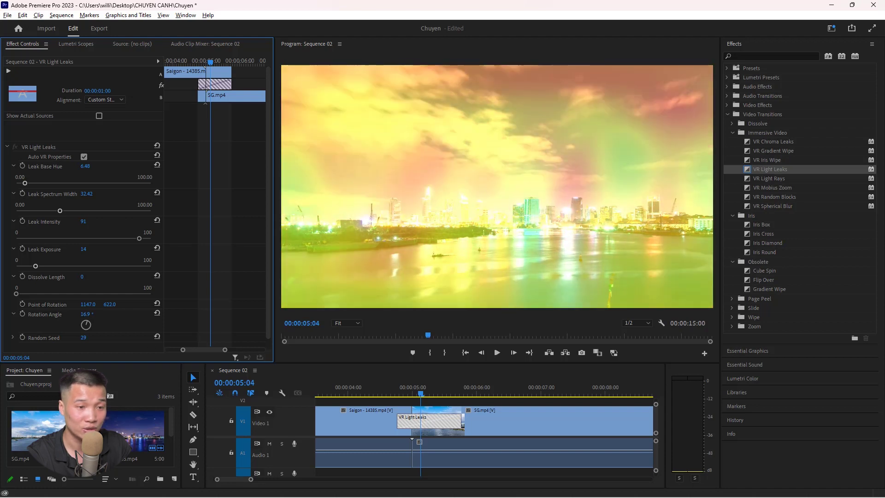
- Preview the tuned light-leak transition from just before it and reselect it
click(393, 393)
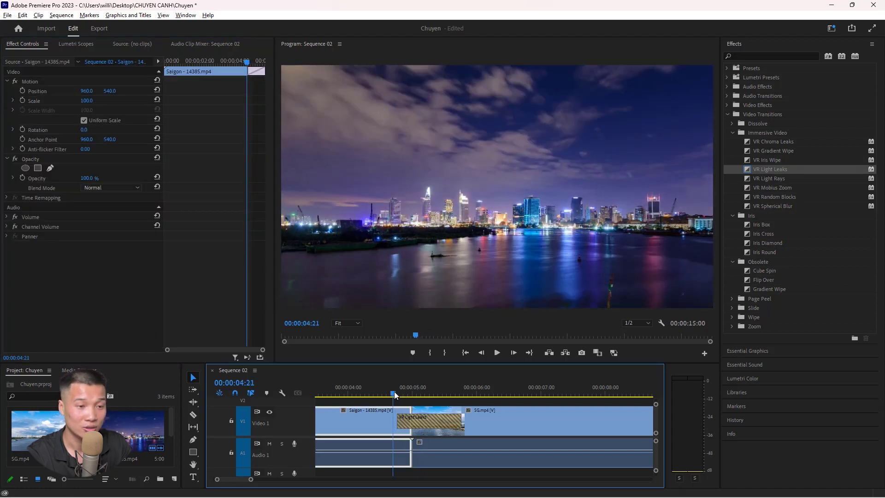
key(space)
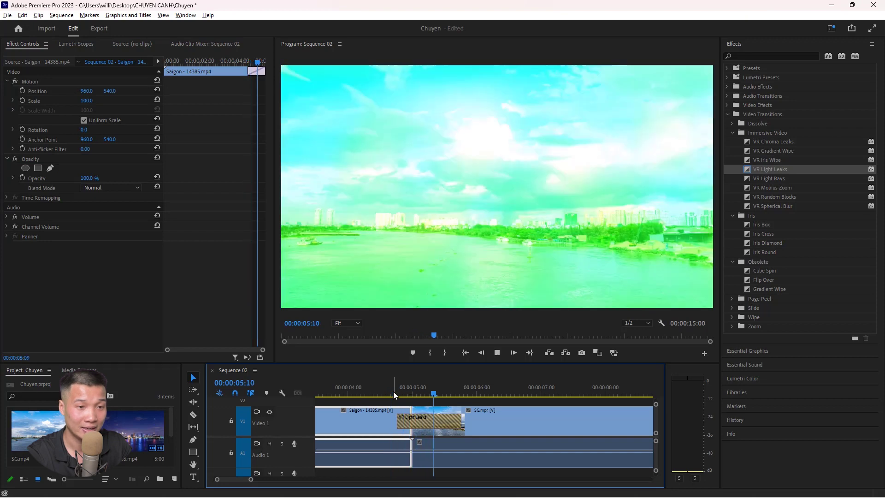
key(space)
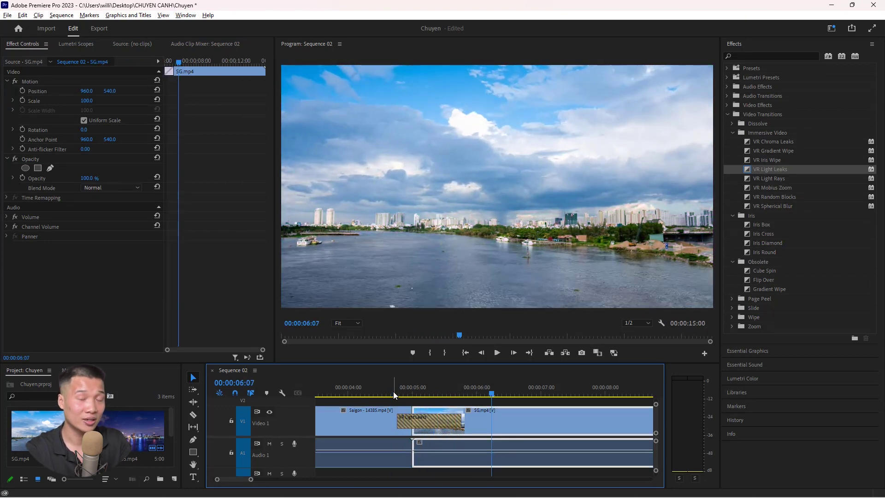
click(443, 425)
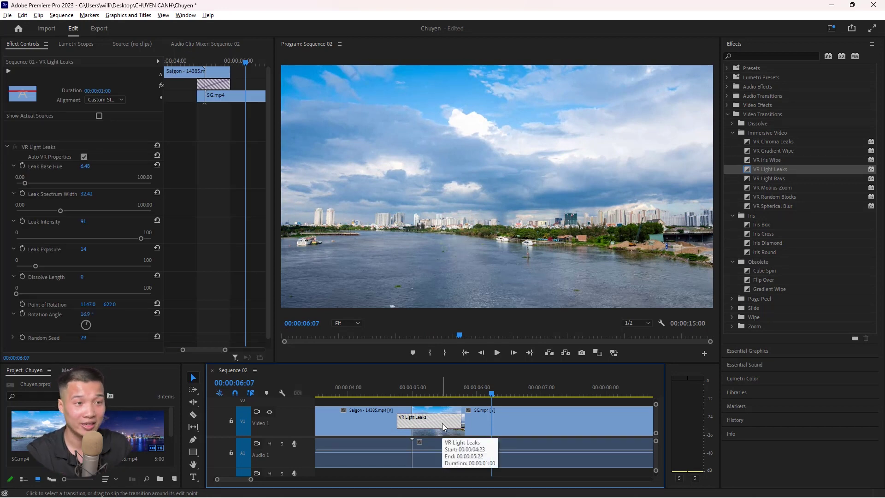
- Save VR Light Leaks as preset 'VR TUY CHINH', described 'Huong dan luu hieu ung chuyen canh'
key(shift+5)
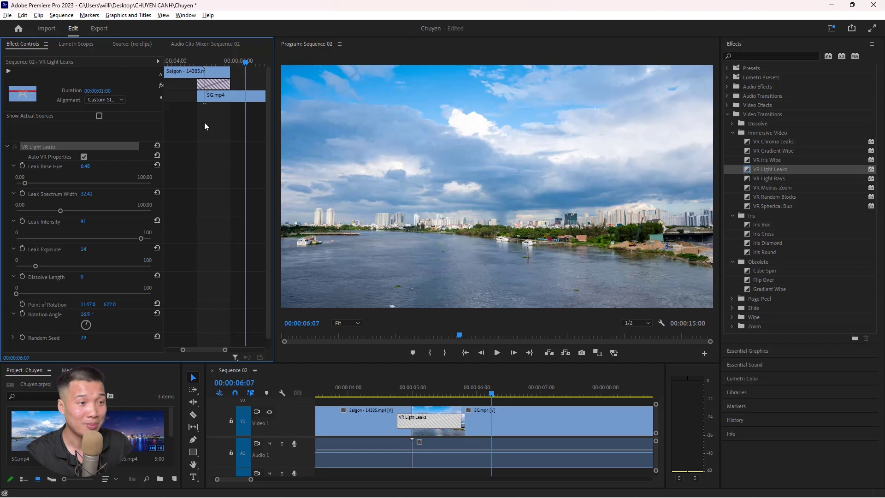
right_click(66, 147)
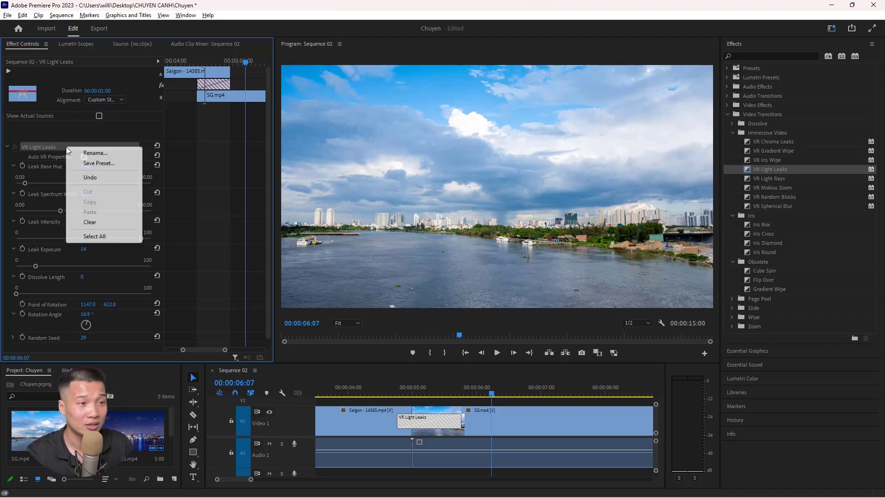
click(102, 164)
text(VR)
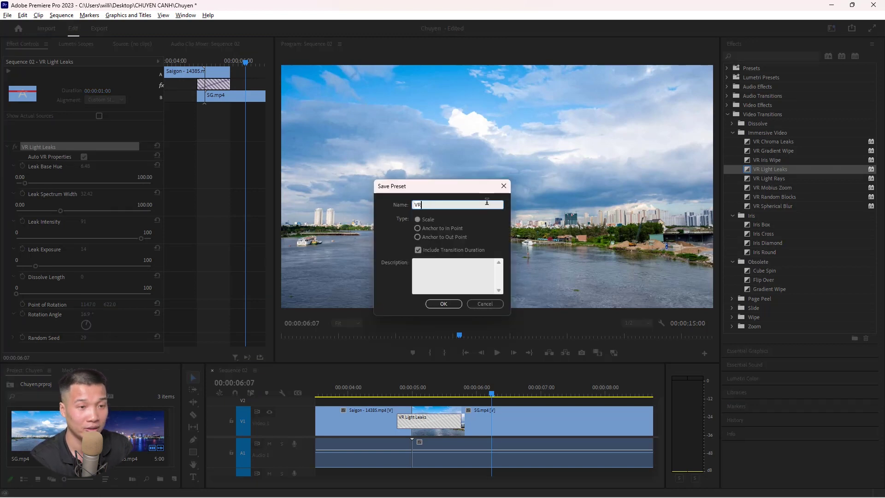
text(TUY CHIN)
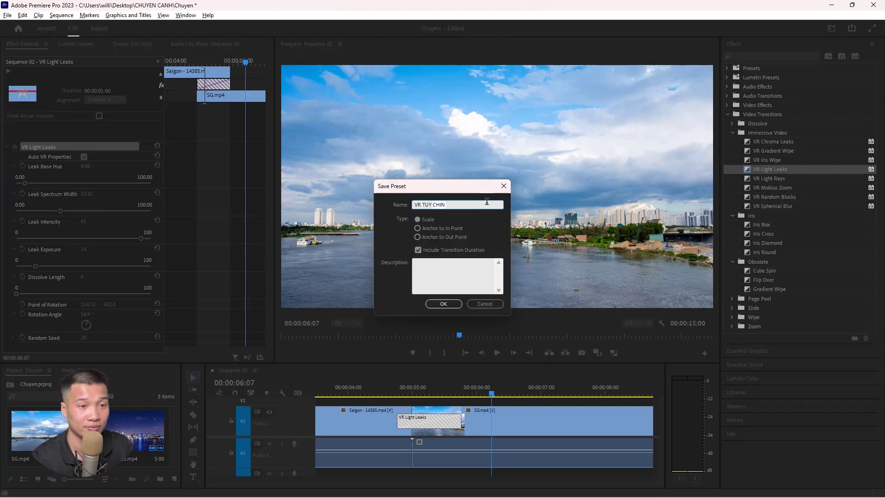
text(H)
key(Tab)
text(Huong dan luu h)
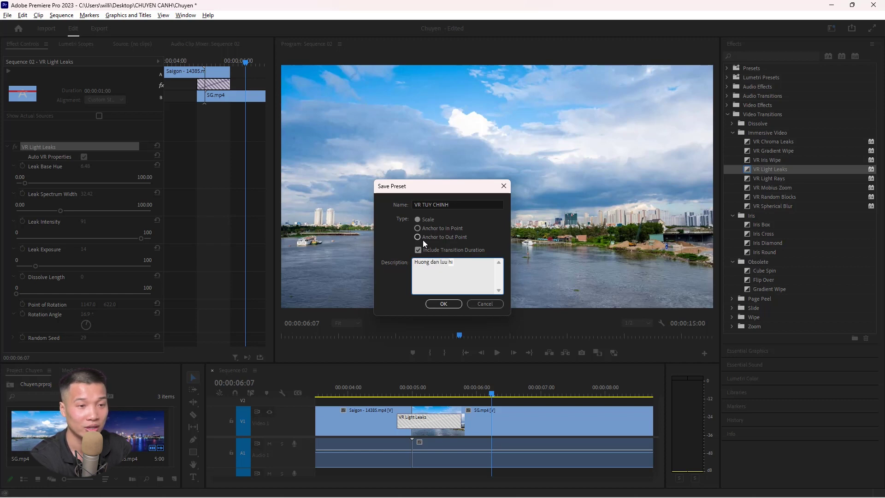
text(ieu un)
text(g chuyen canh)
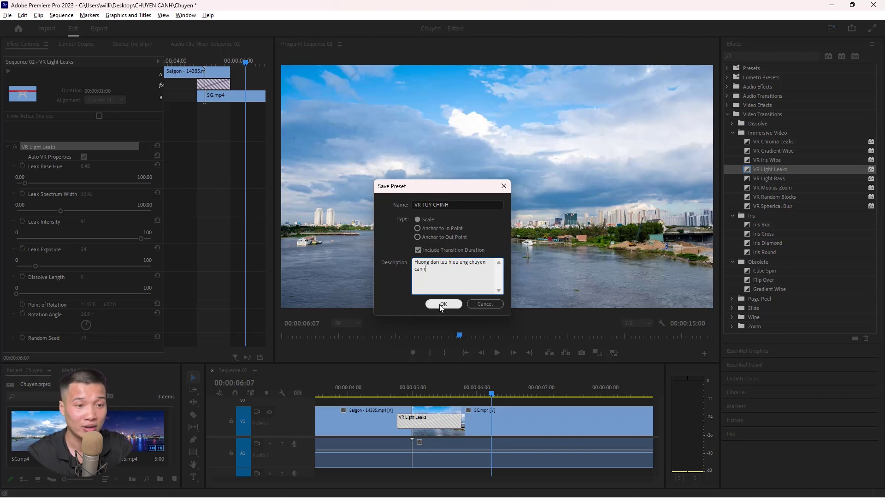
click(441, 304)
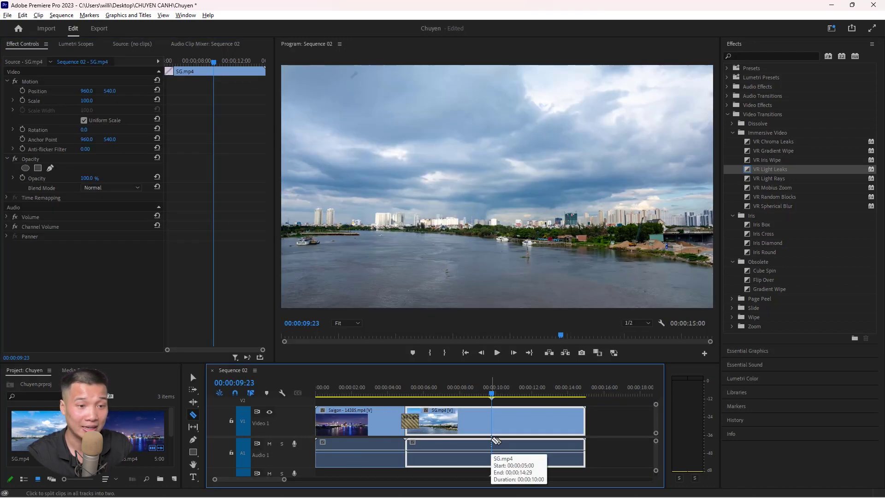
- Split SG.mp4 with the razor, drop the VR TUY CHINH preset on the new cut, and preview
click(491, 440)
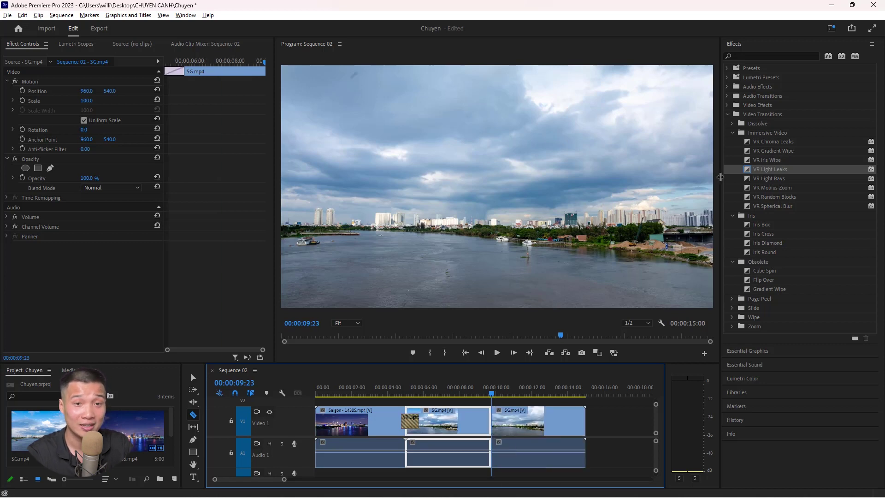
click(727, 68)
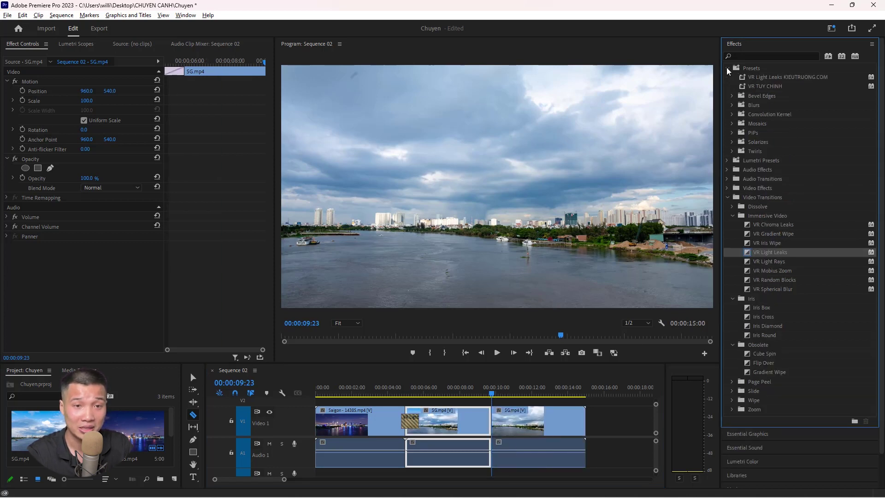
drag(532, 388, 507, 416)
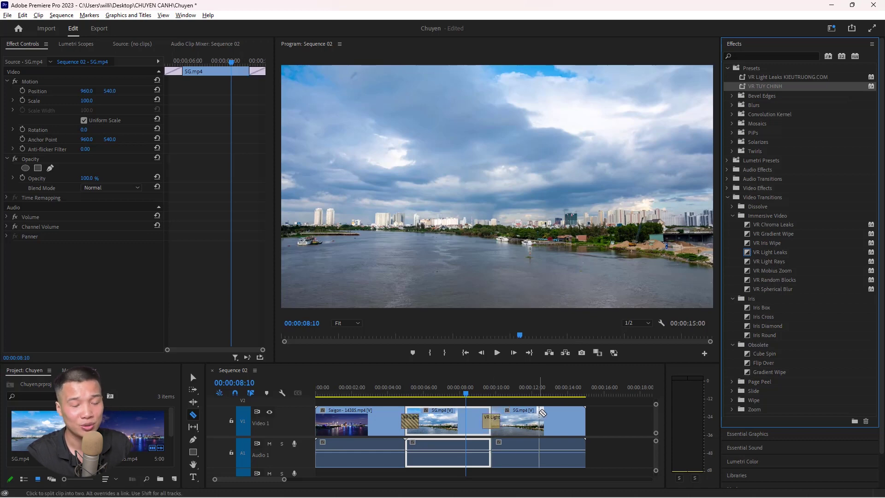
key(space)
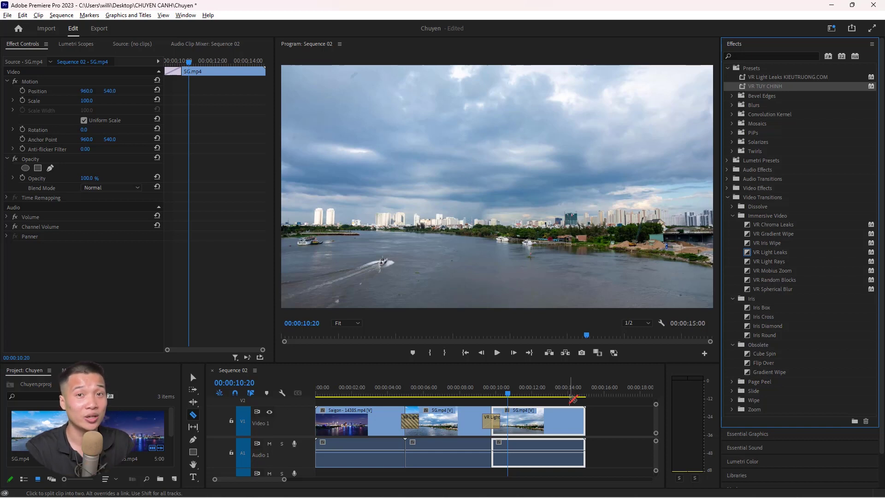
- Return to the Selection tool, deselect clips, and switch to the Captions and Graphics workspace
key(v)
click(762, 178)
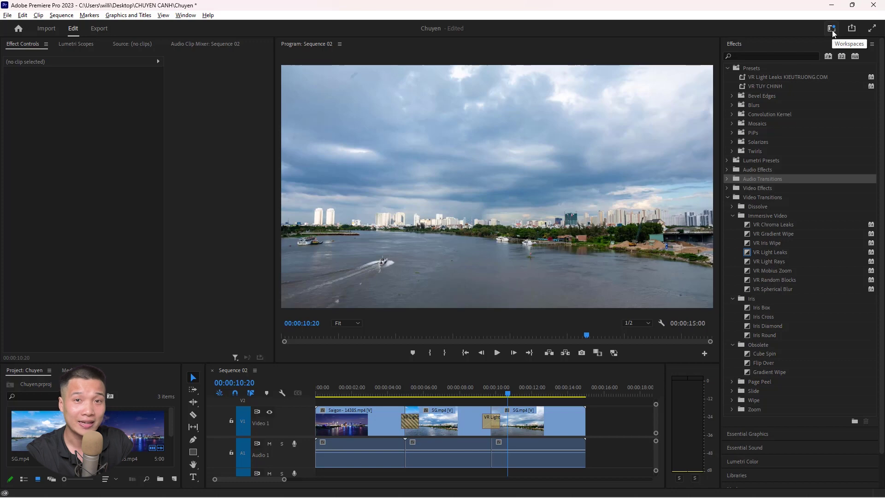
click(832, 30)
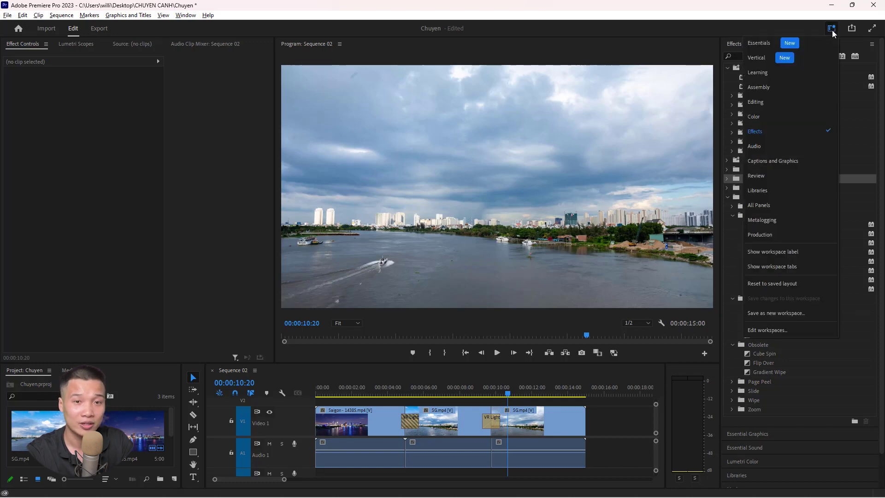
click(778, 161)
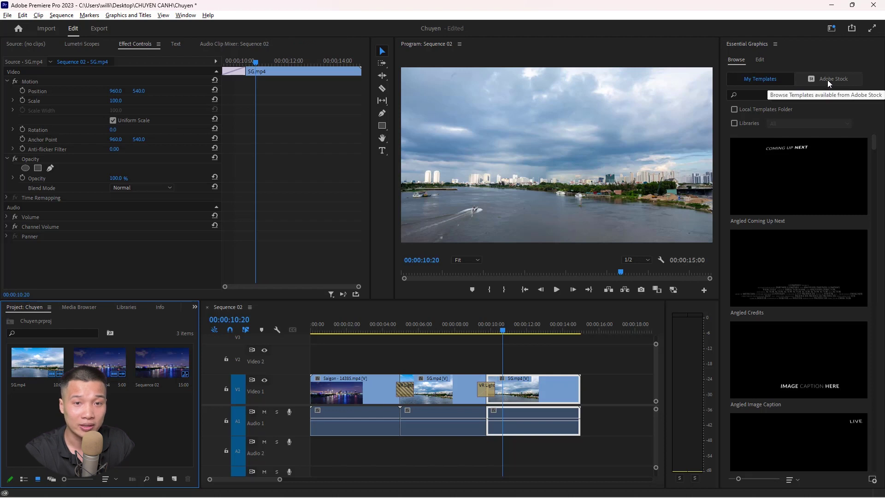
- Search free Adobe Stock motion-graphics templates for 'transition'
click(828, 81)
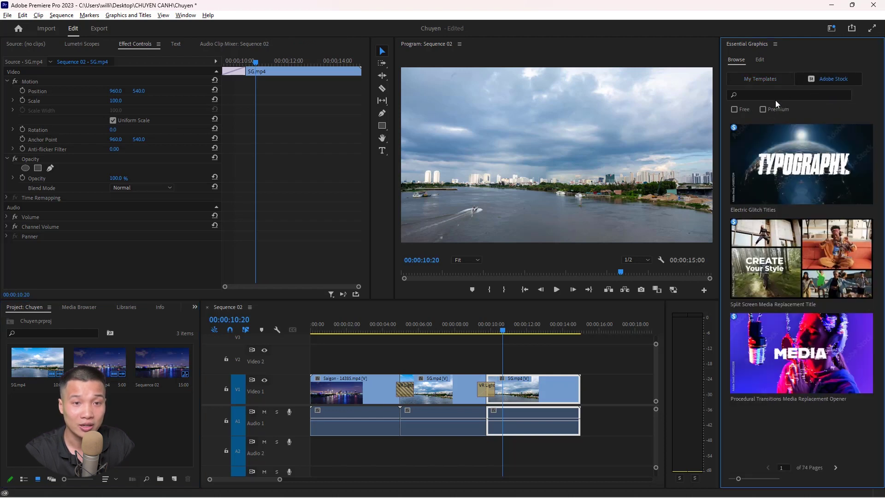
click(748, 109)
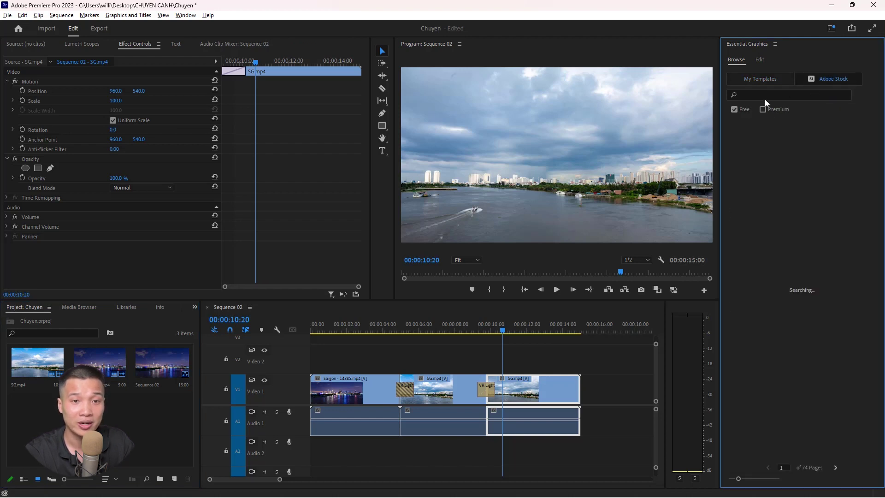
click(764, 96)
text(transition)
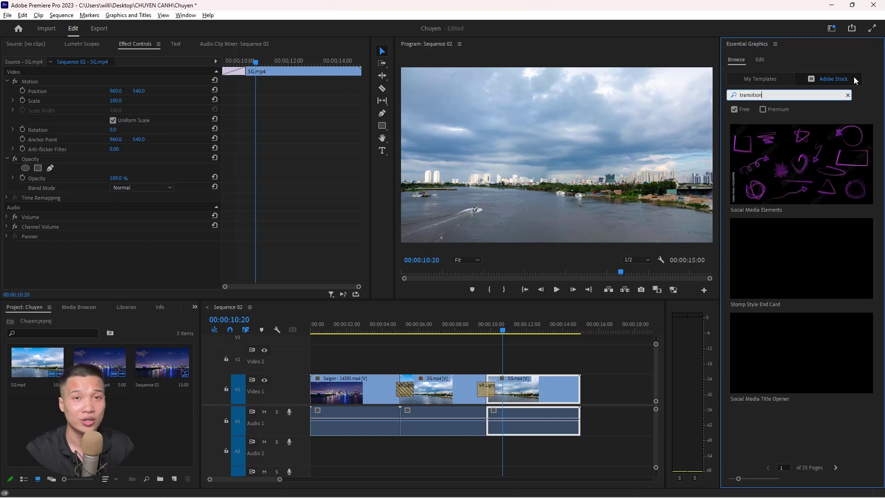
key(Return)
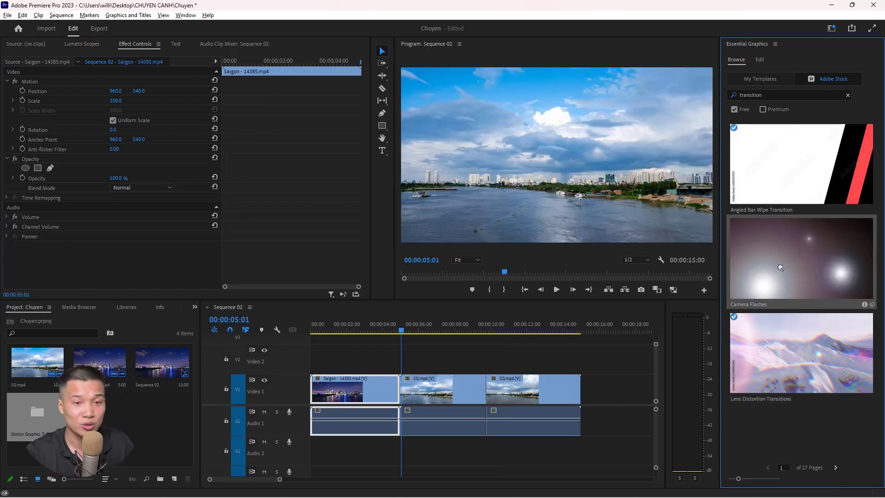
- Place the Camera Flashes template on V2 over the first cut, preview it, and select it
mouse_move(802, 163)
mouse_down()
mouse_move(404, 364)
mouse_move(390, 358)
mouse_up()
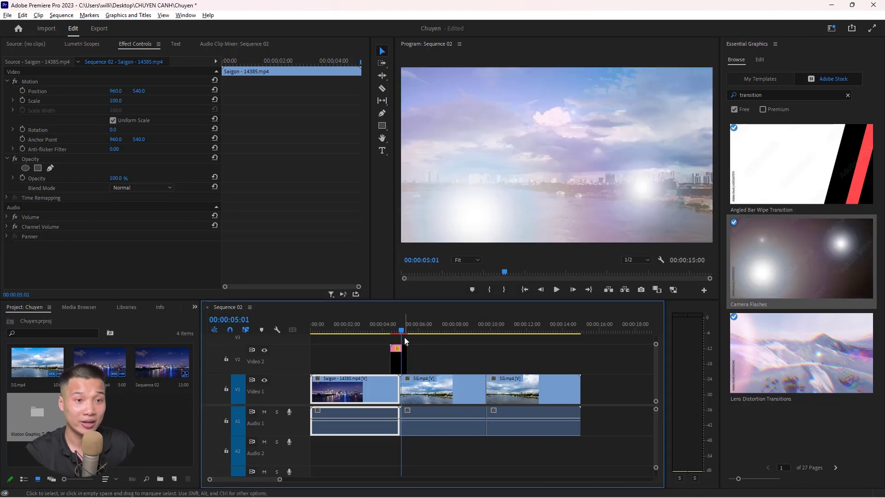
click(367, 328)
key(space)
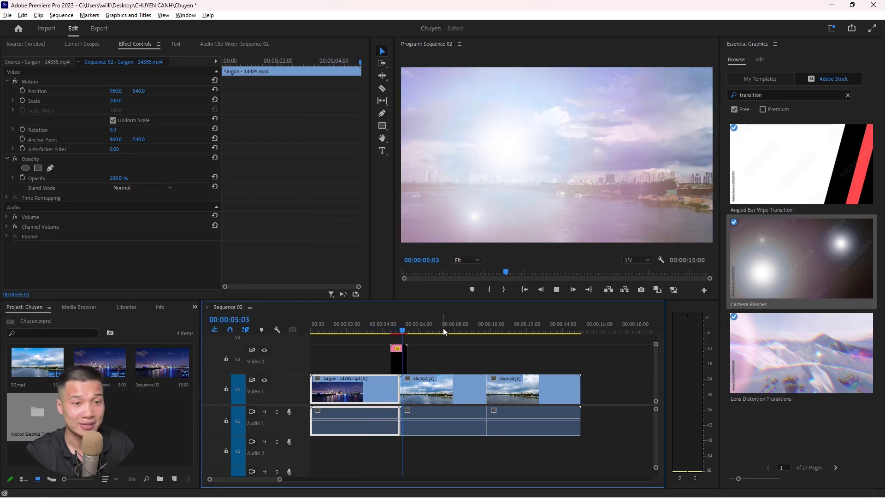
key(space)
click(389, 334)
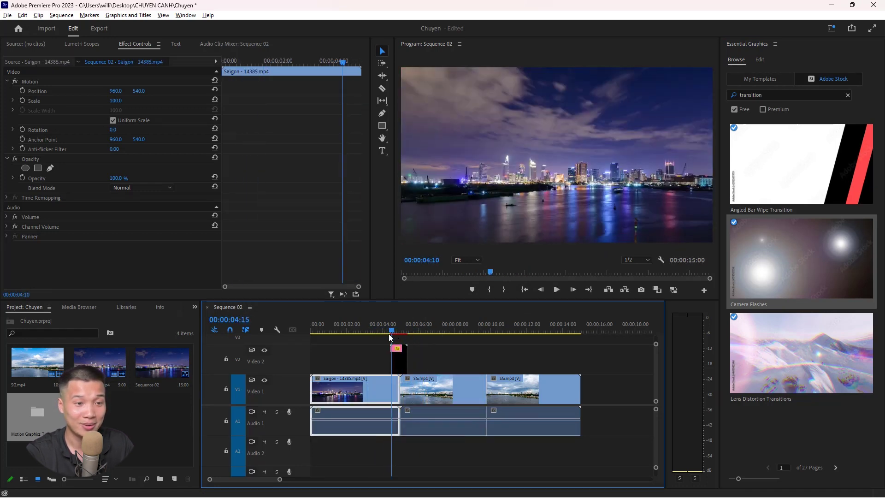
key(space)
key(space)
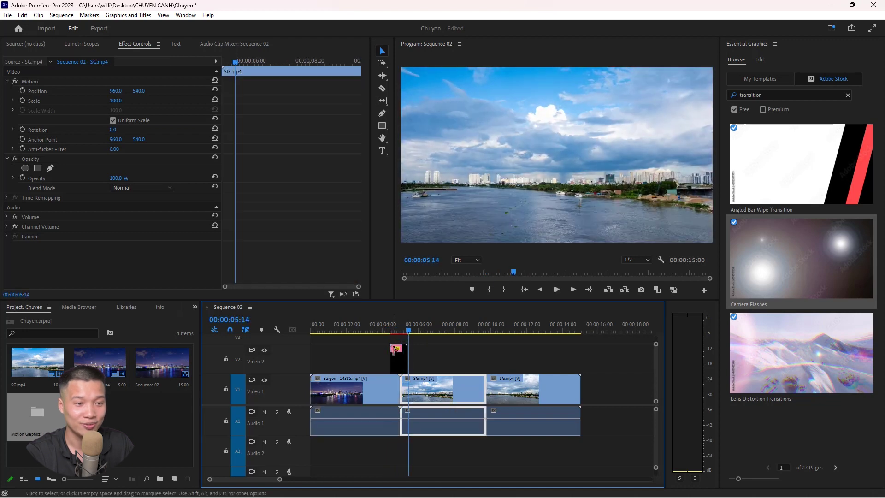
click(395, 358)
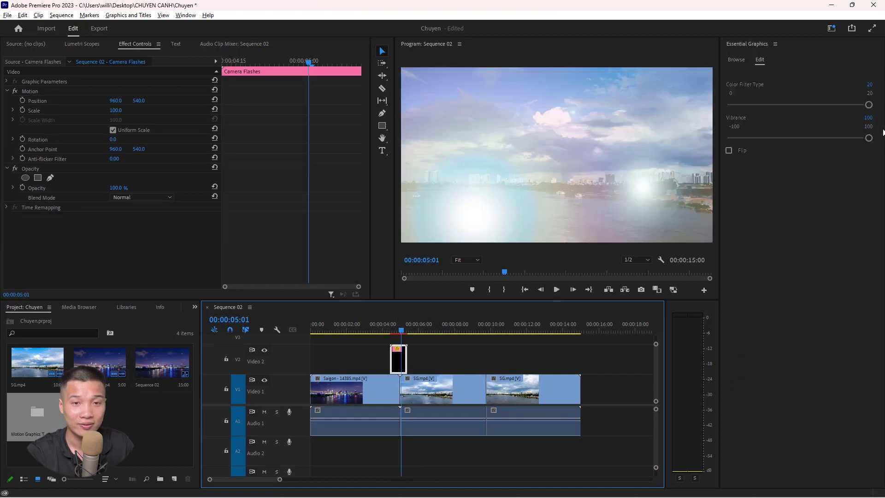
- Set Camera Flashes Color Filter Type to 1, Vibrance to 100, and its blend mode to Screen
drag(870, 106, 827, 106)
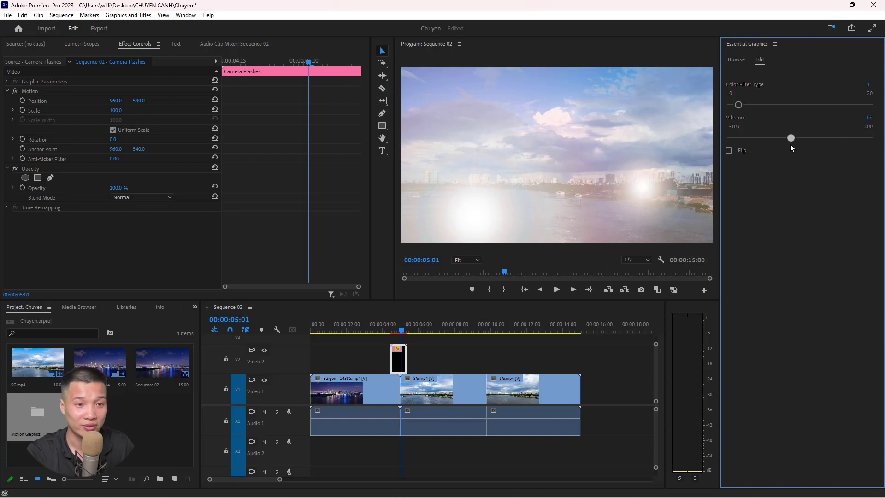
drag(790, 138, 871, 138)
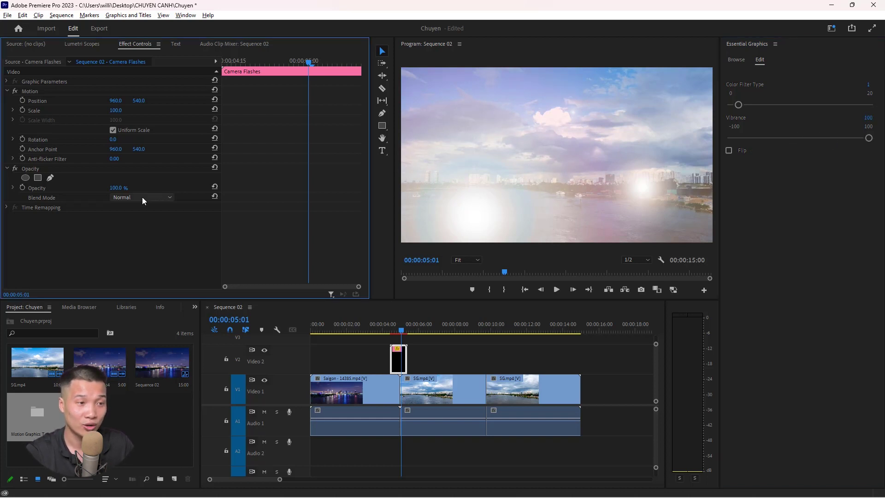
click(142, 197)
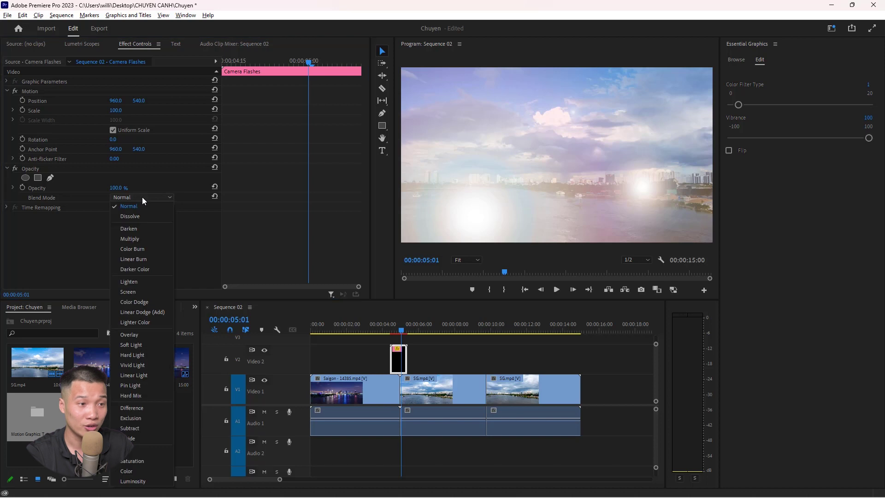
click(142, 292)
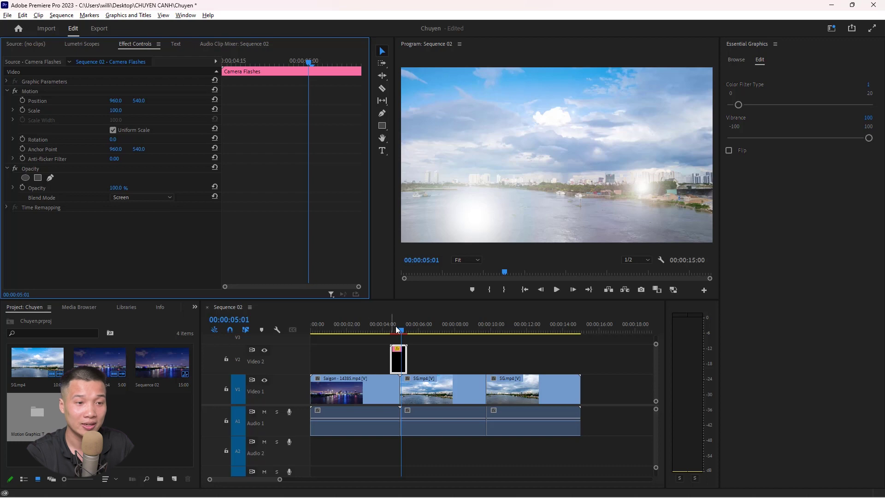
drag(395, 328, 385, 332)
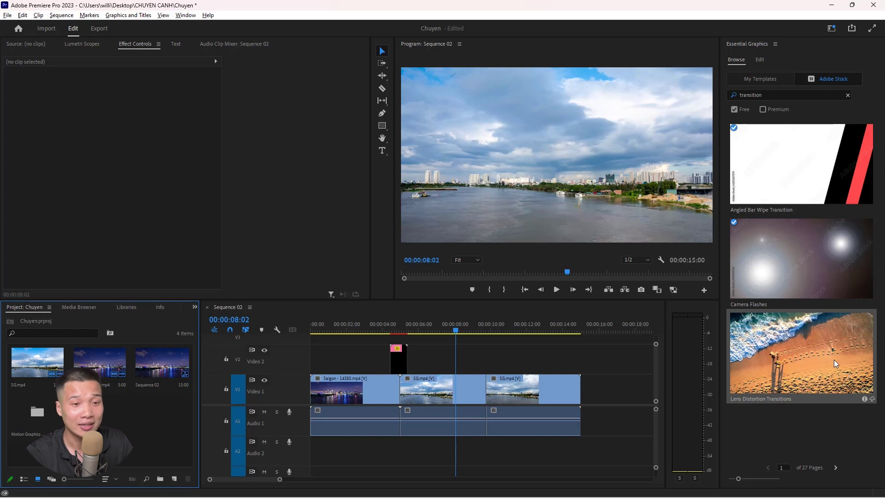
drag(834, 359, 461, 356)
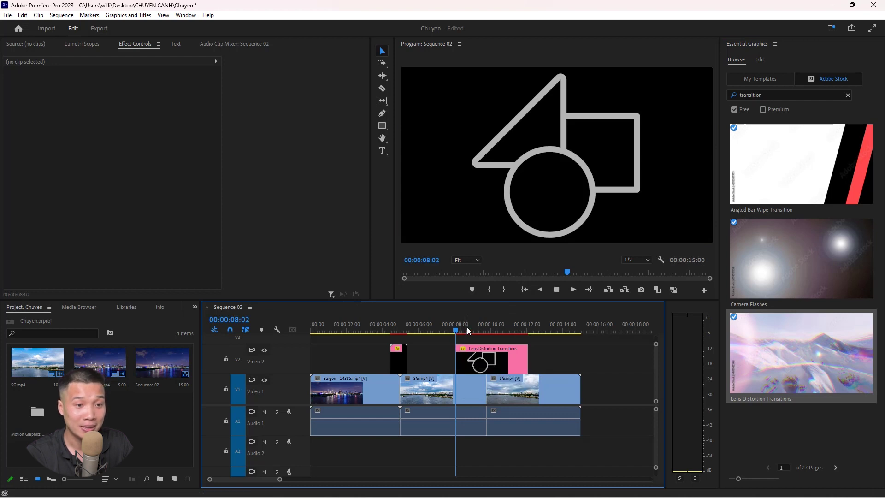
key(space)
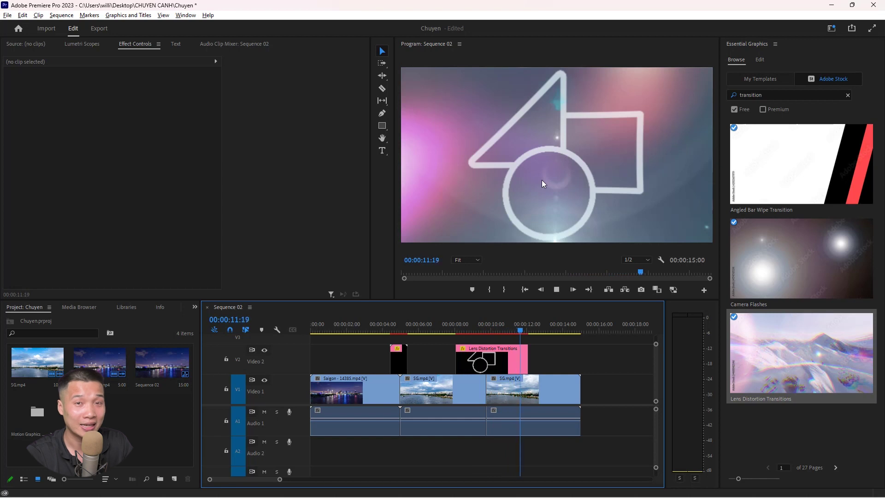
key(space)
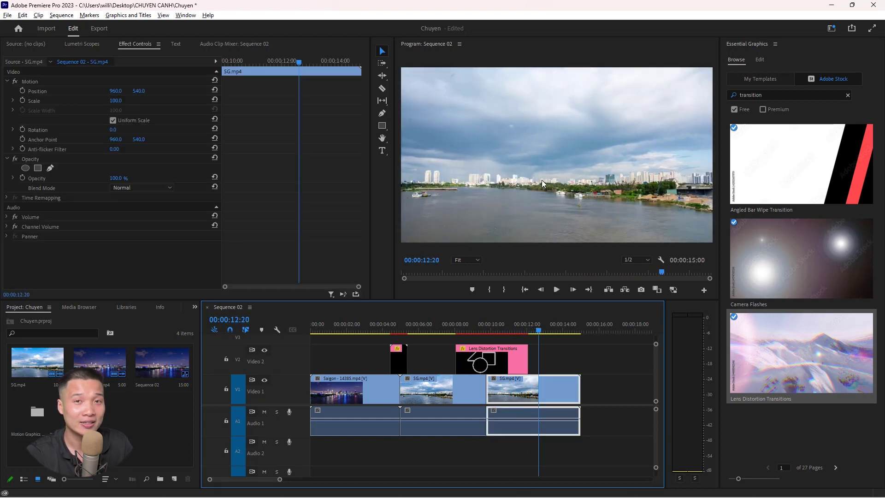
click(515, 352)
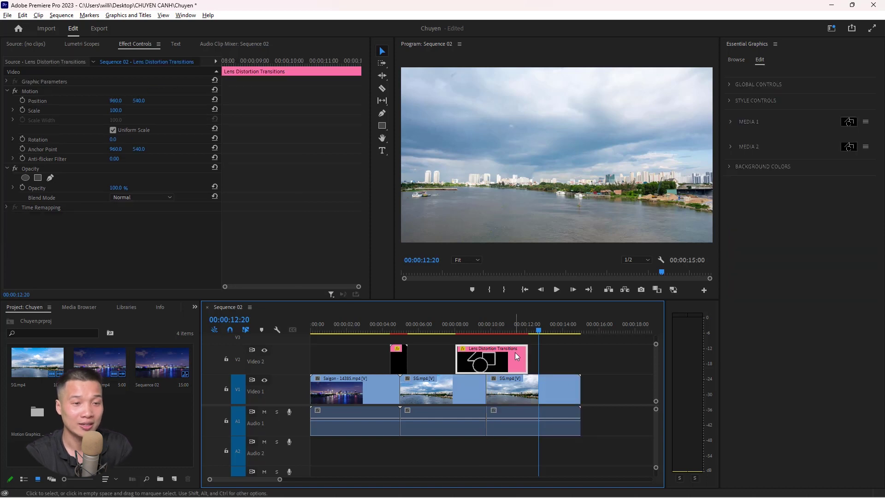
key(Delete)
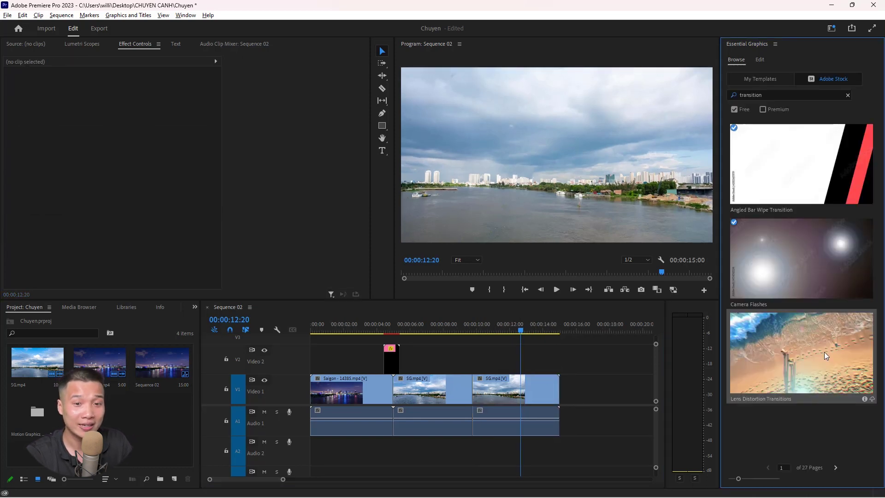
- Append Lens Distortion Transitions to the end of V1 and set its Media 1 to Saigon - 14385
drag(824, 352, 571, 397)
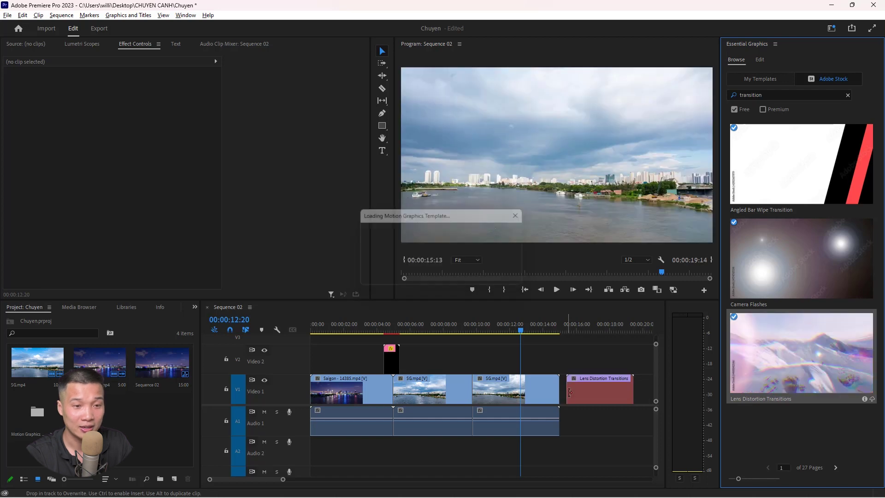
click(614, 389)
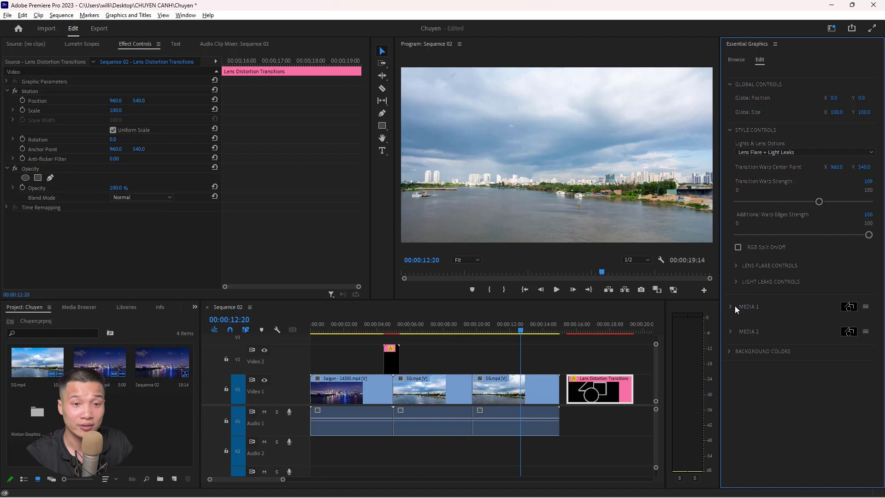
click(865, 307)
click(861, 315)
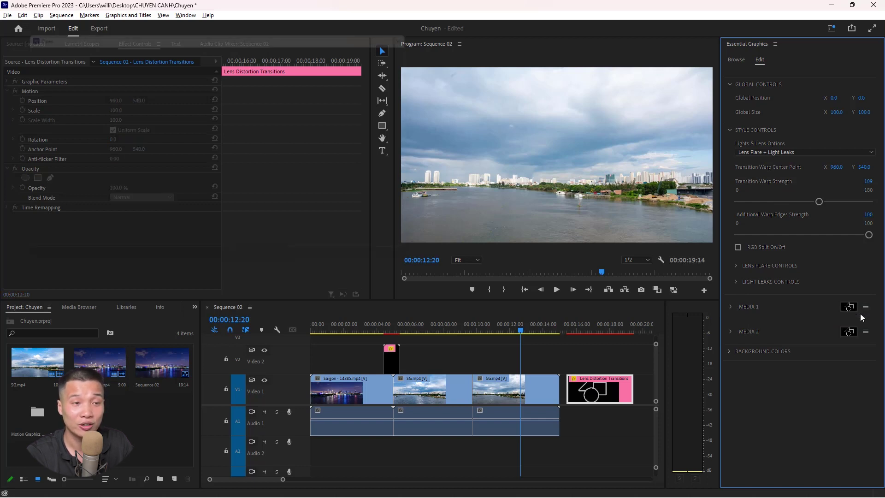
click(210, 107)
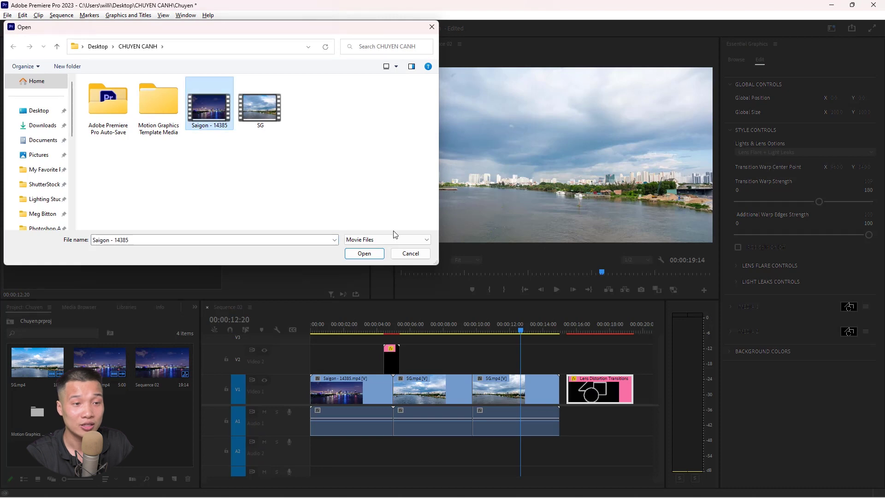
click(377, 255)
- Preview the transition, replace Media 2 with SG, and preview it again
click(565, 331)
key(space)
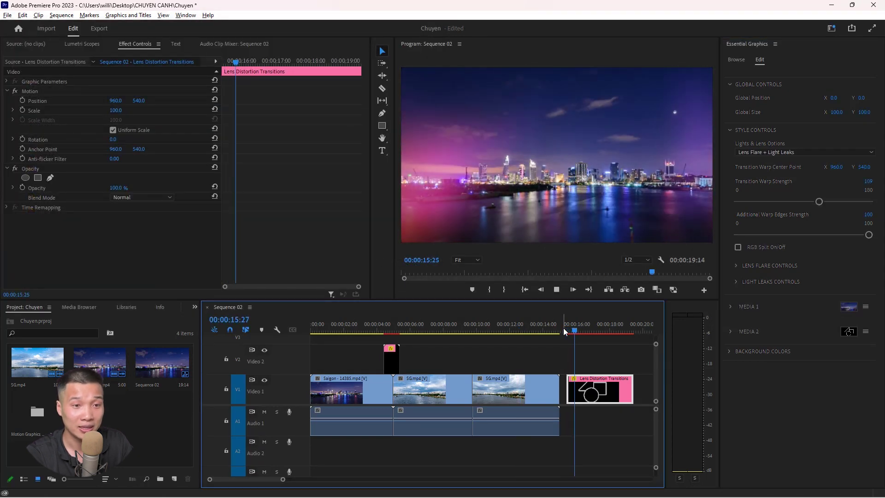
key(space)
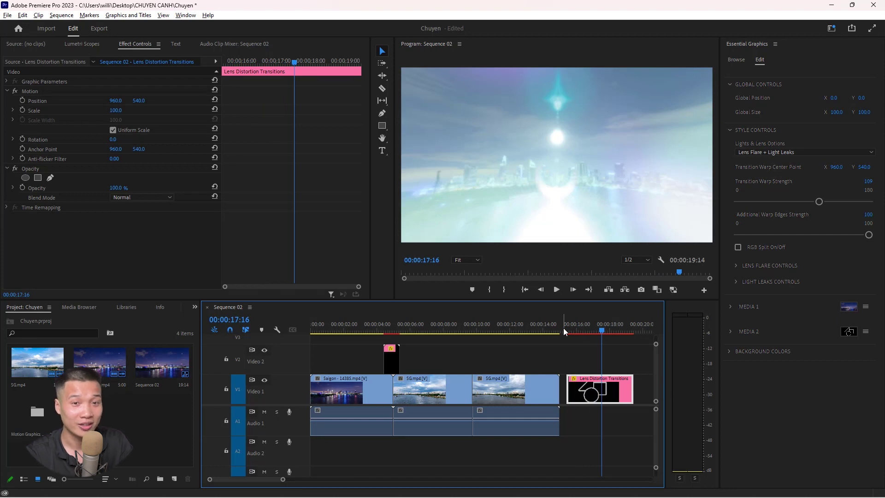
click(866, 335)
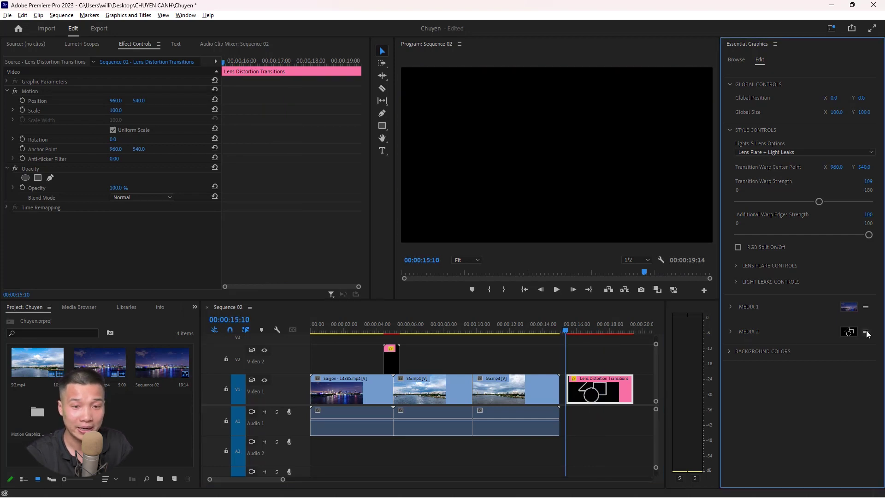
click(866, 334)
click(860, 339)
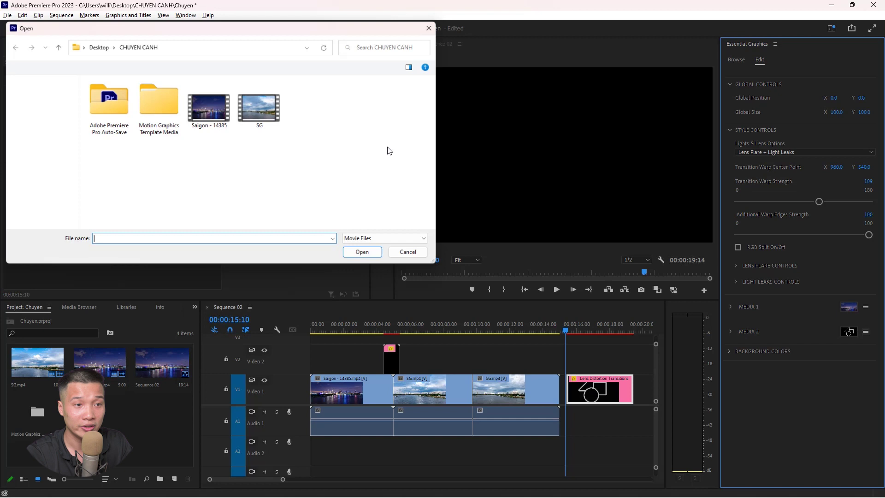
click(259, 119)
click(363, 253)
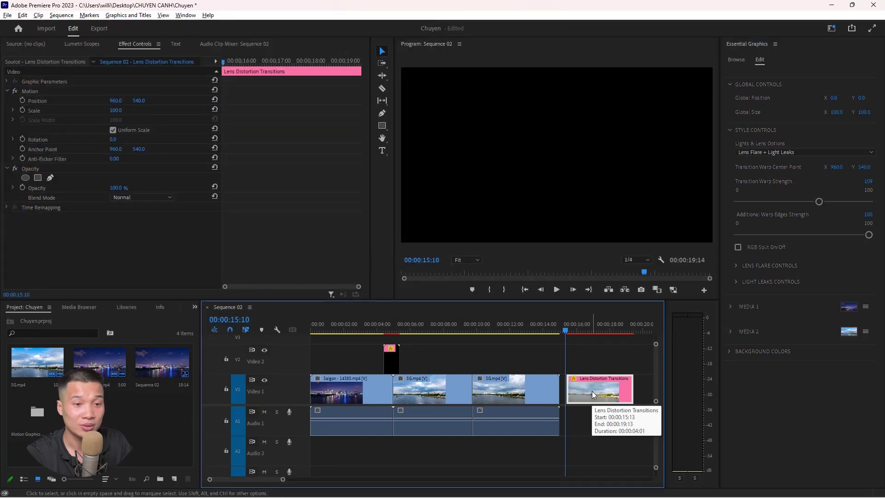
key(space)
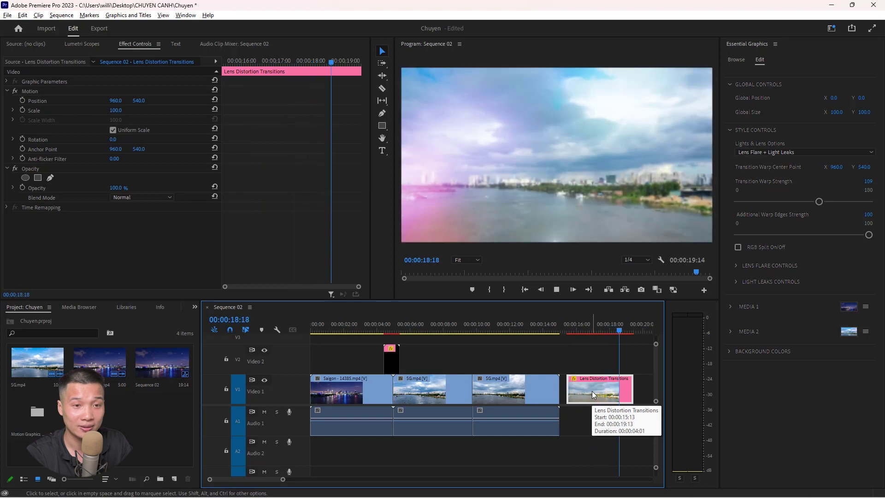
key(space)
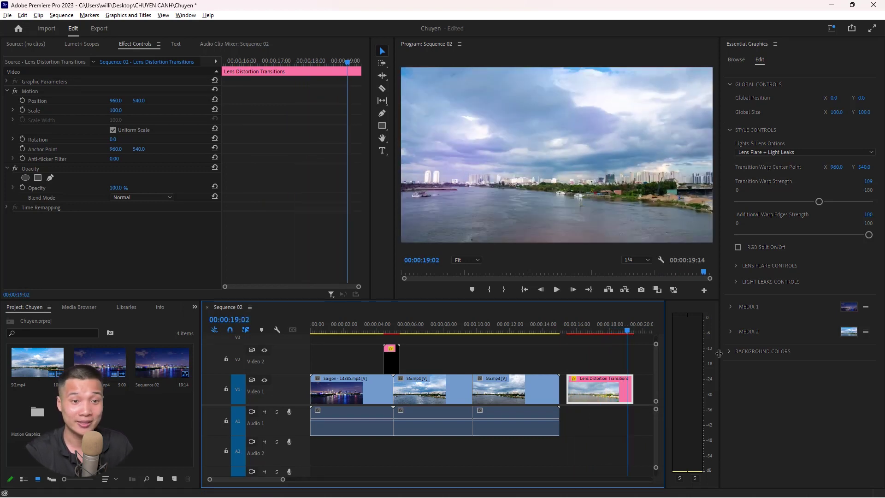
click(795, 152)
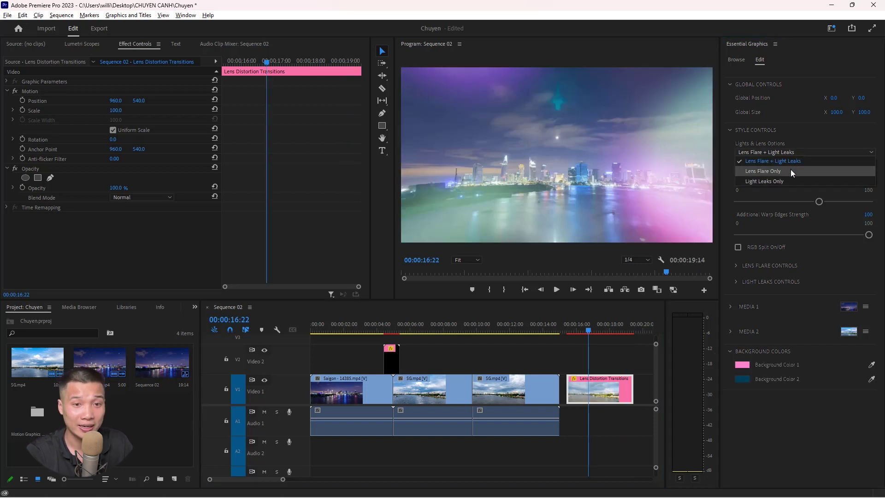
- Set the lens distortion transition's Lights & Lens Options to Light Leaks Only
click(789, 170)
click(798, 153)
click(792, 180)
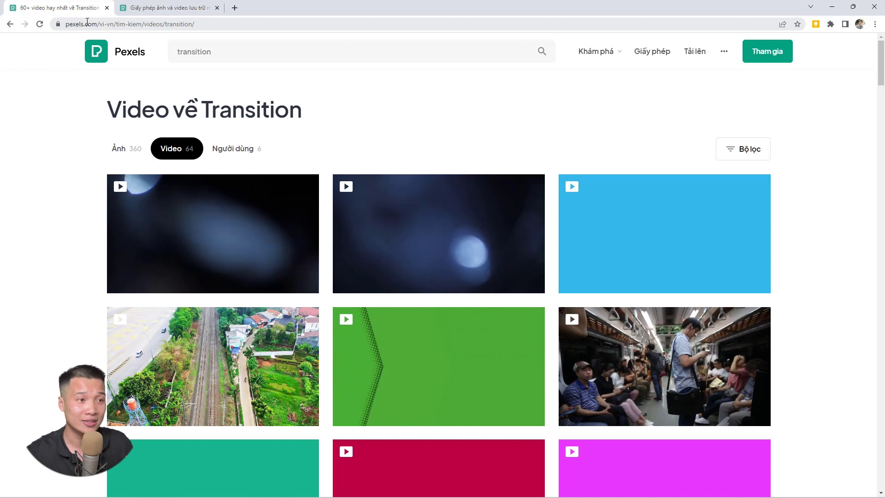
- Download the first Pexels 'transition' result, a blue lens-flare bokeh clip, as an MP4
click(238, 56)
click(75, 127)
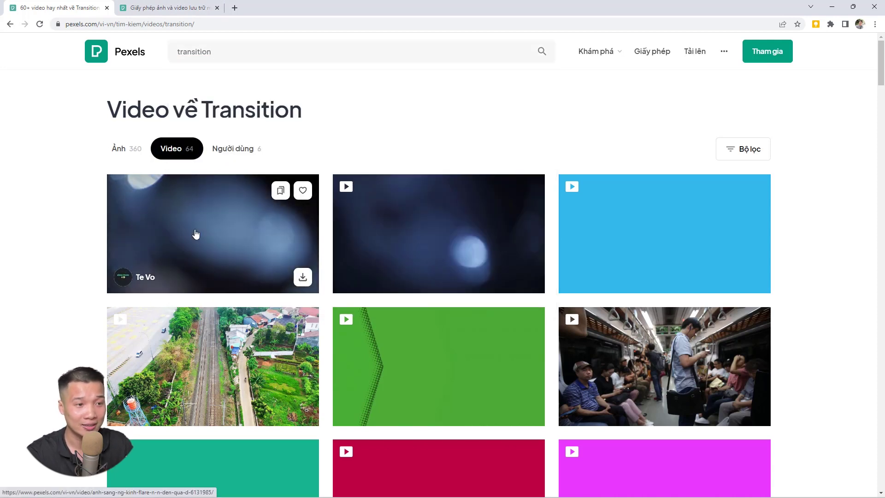
click(160, 4)
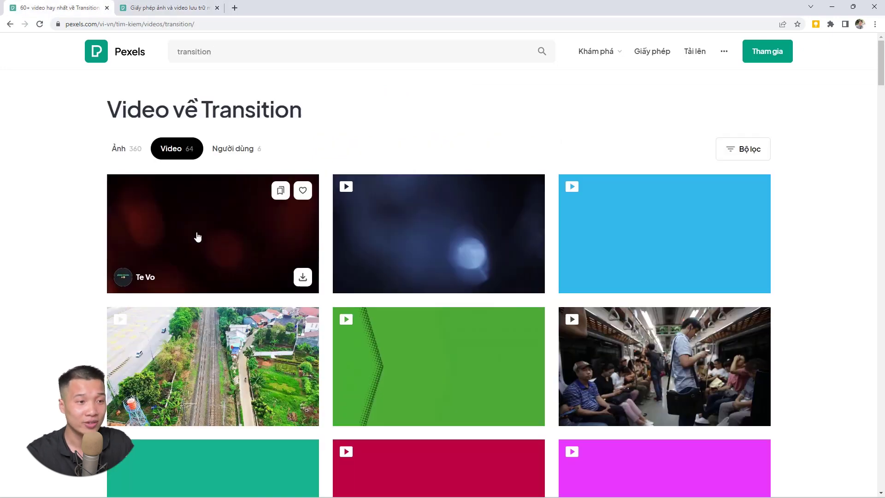
click(60, 7)
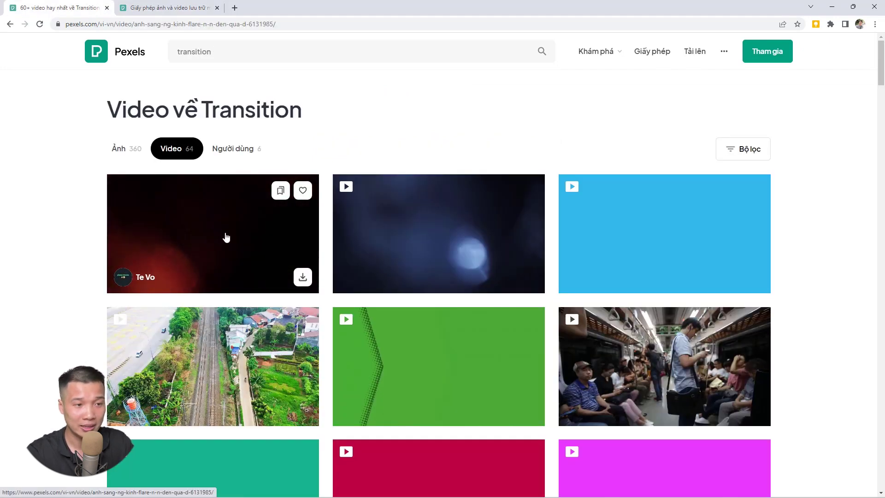
click(212, 238)
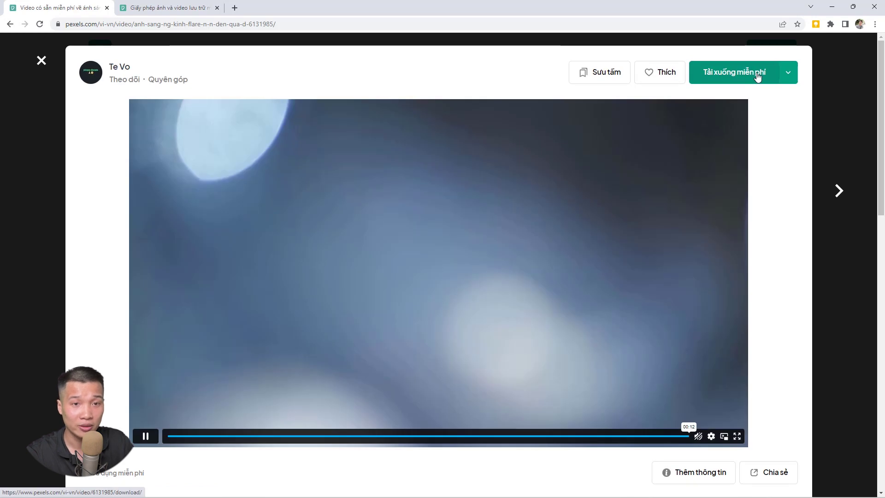
click(757, 76)
click(362, 233)
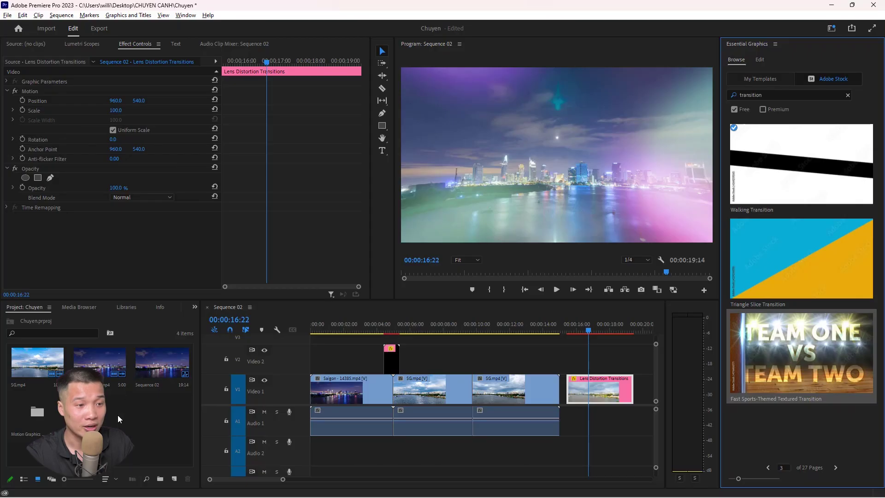
- Import the video pexels-estevon-roveda-6131985 into the project
right_click(120, 420)
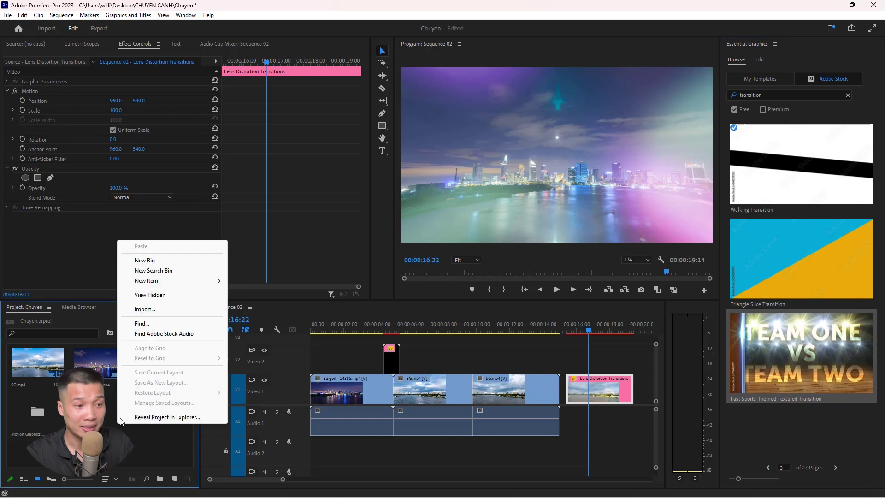
click(178, 310)
click(317, 118)
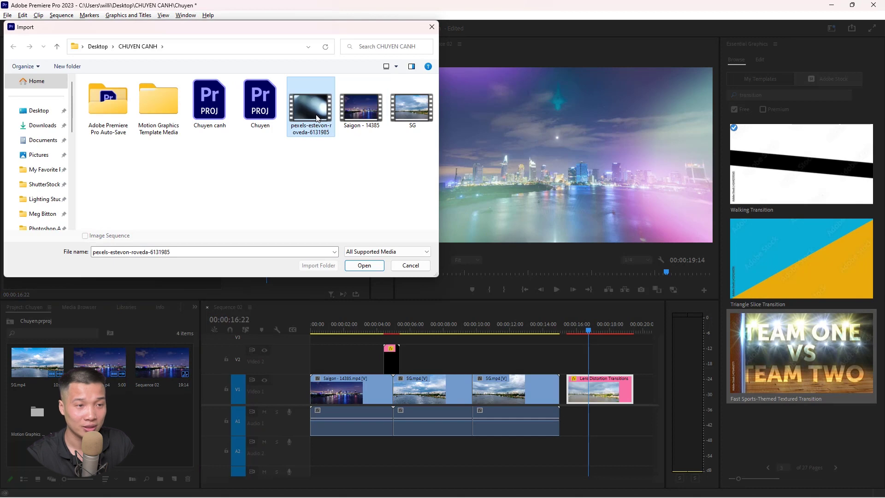
click(364, 265)
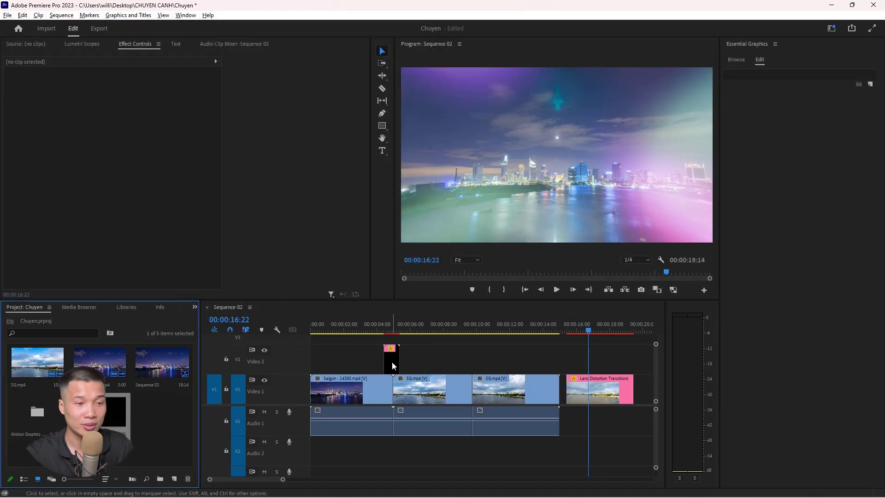
- Delete the small fx clip on Video 2 and the Lens Distortion Transitions clip
click(391, 361)
key(Delete)
click(599, 389)
key(Delete)
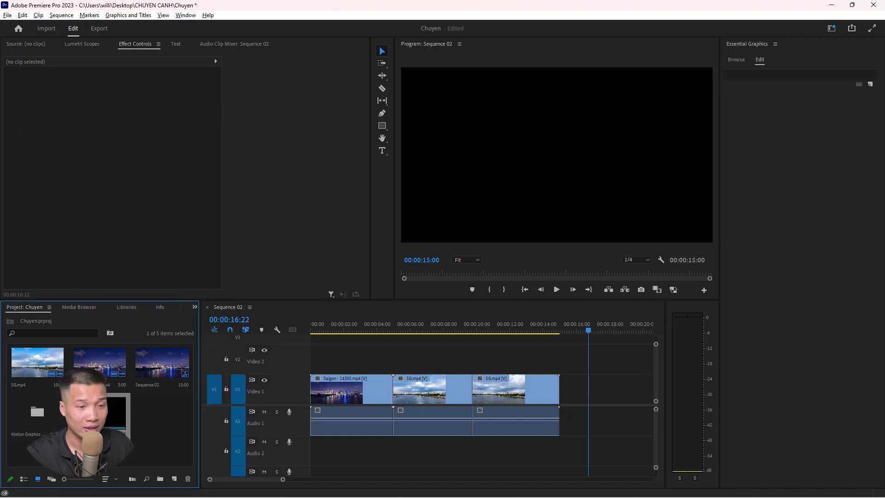
- Place the Pexels clip on Video 2, trim its end so it spans the first cut, and preview it
drag(115, 412, 303, 369)
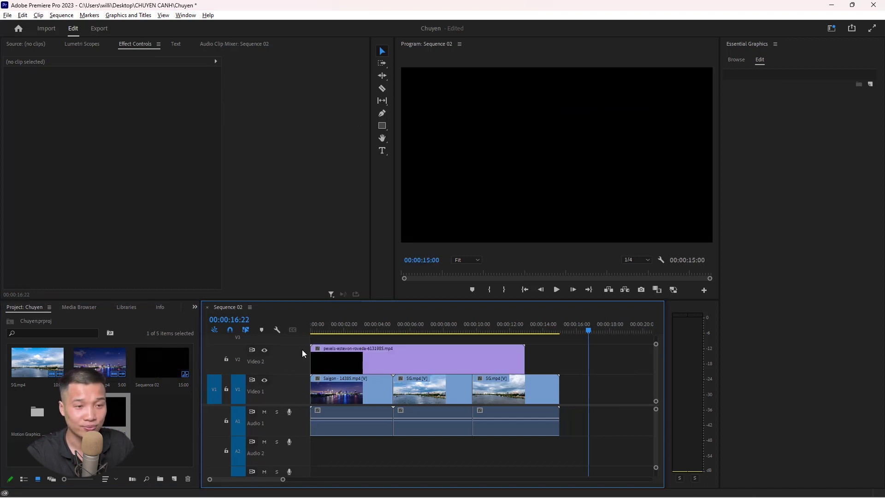
key(Home)
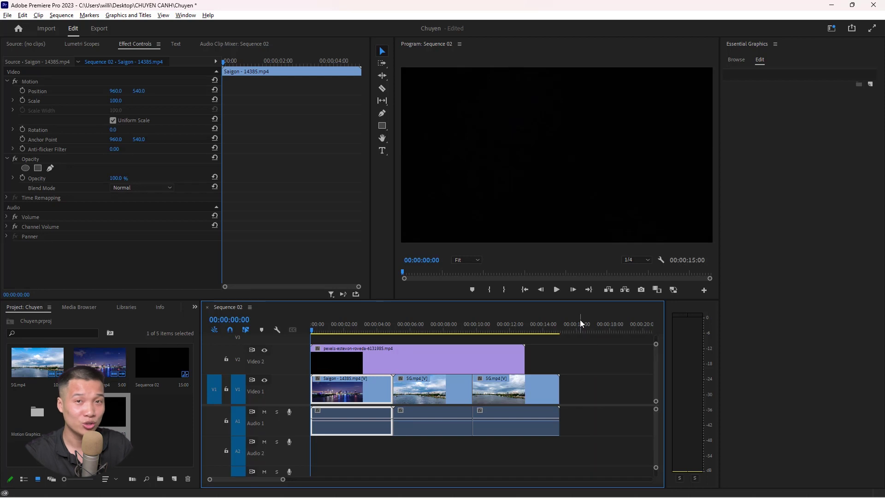
click(340, 355)
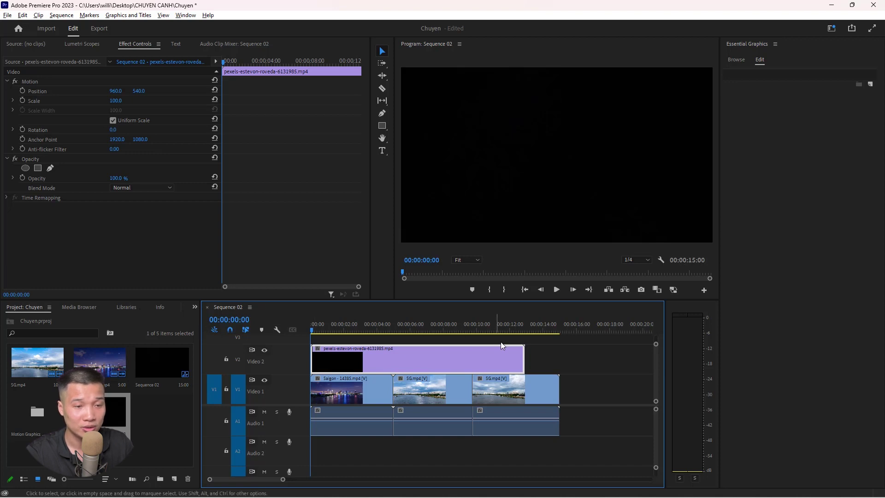
drag(521, 350, 404, 358)
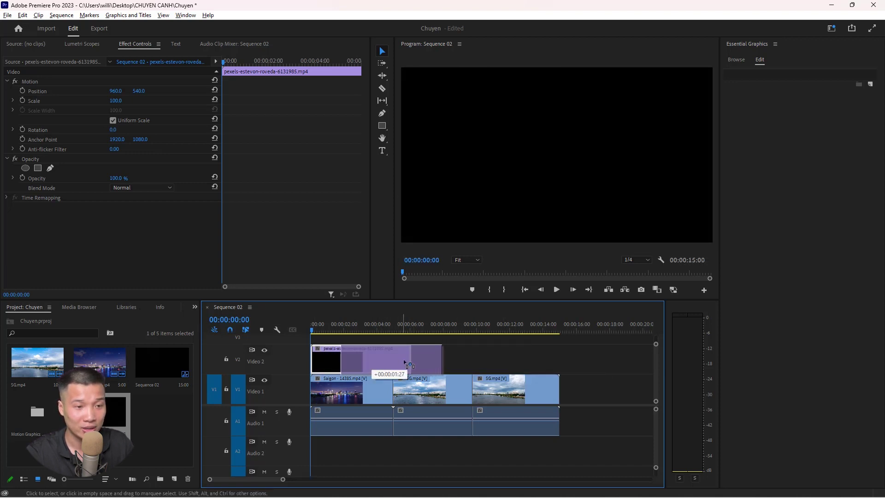
key(space)
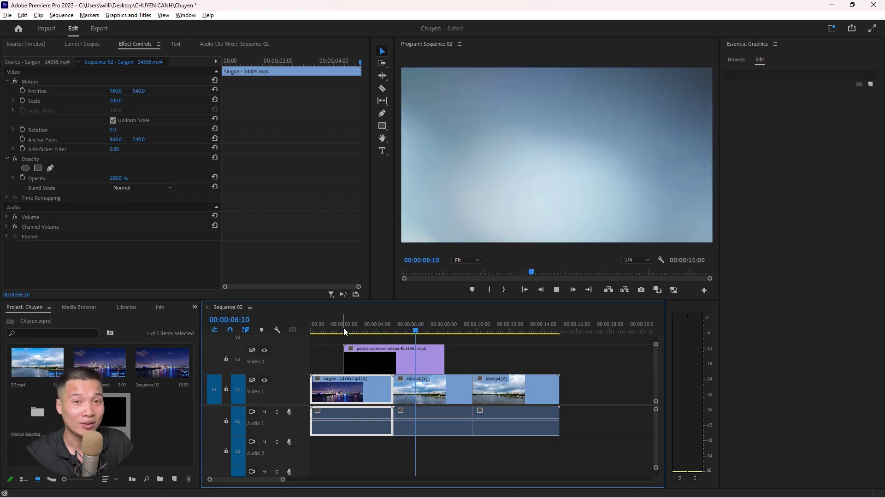
key(space)
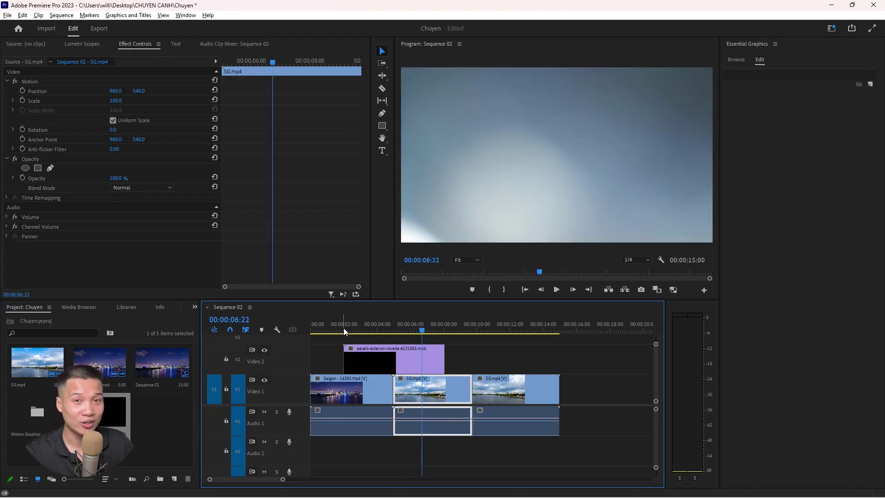
- Set the Pexels overlay's Opacity blend mode to Screen
click(419, 364)
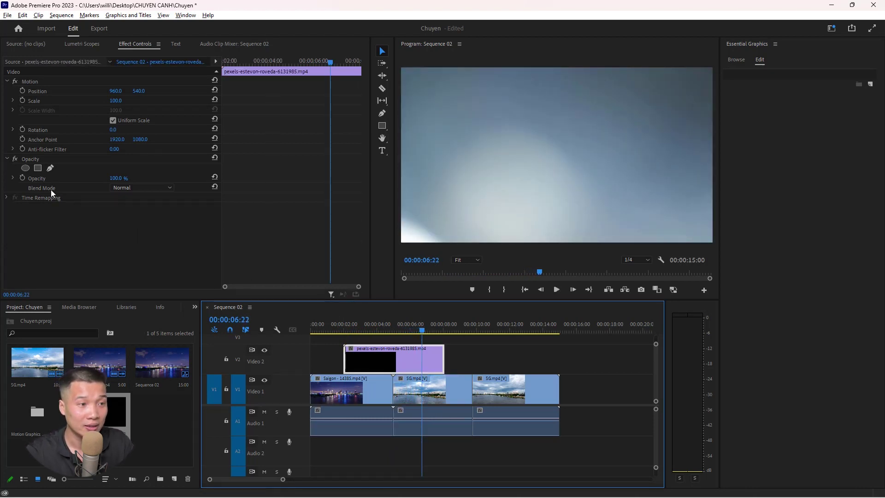
click(157, 189)
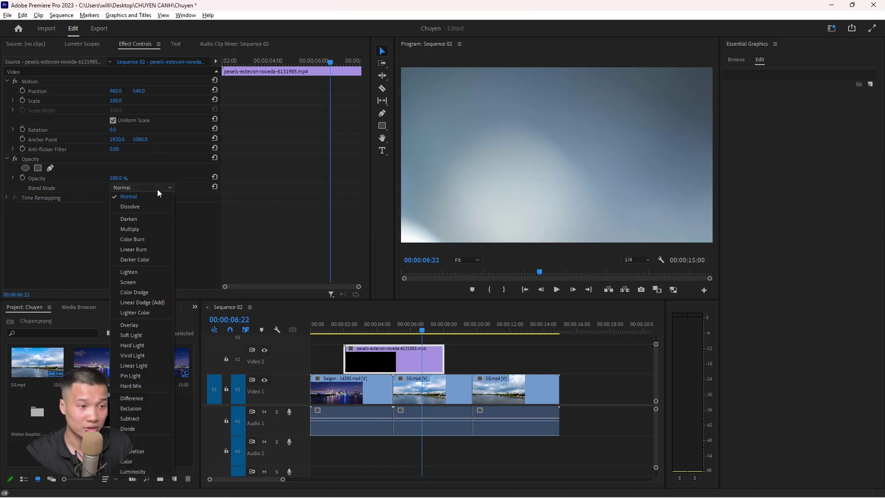
click(140, 281)
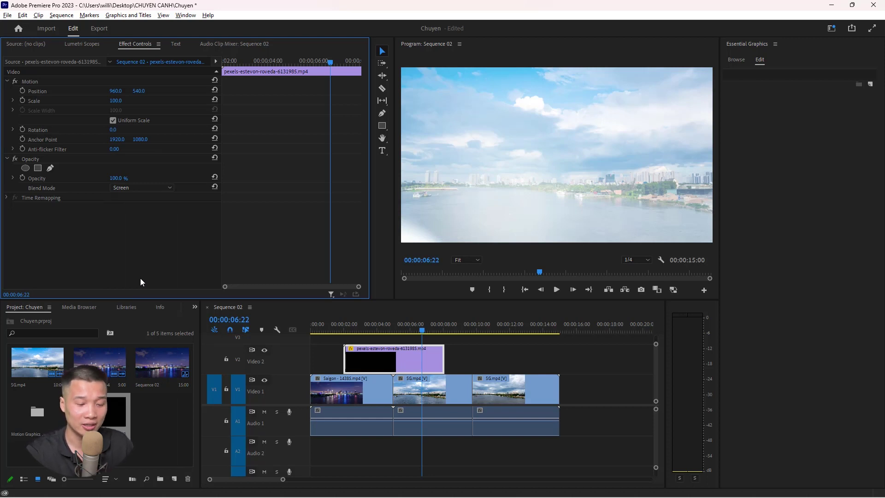
- Play back the Screen-blended overlay from just before it starts
drag(417, 331, 336, 333)
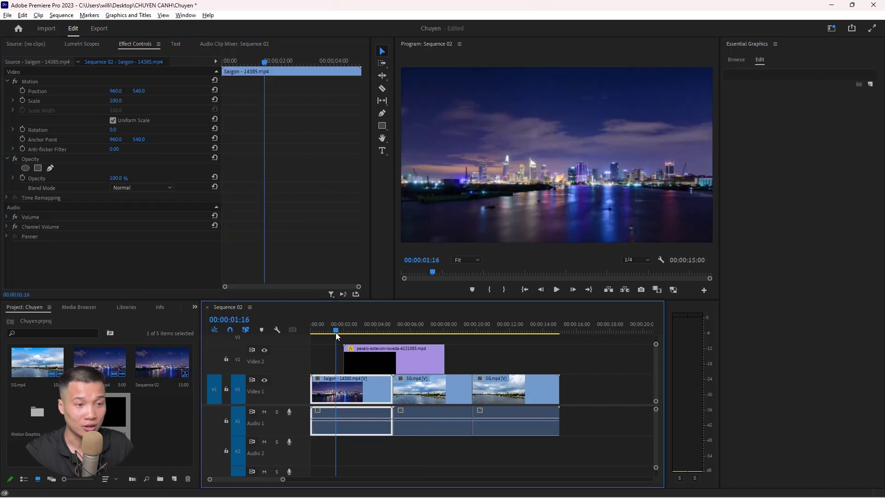
key(space)
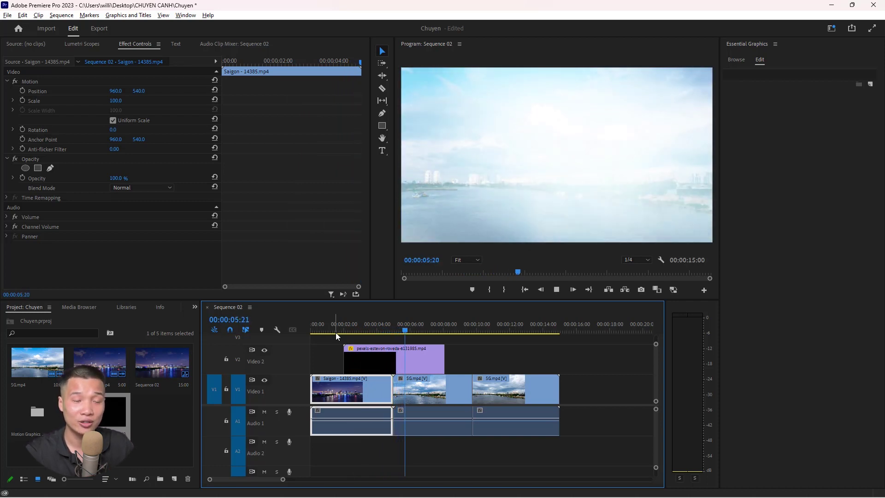
click(399, 357)
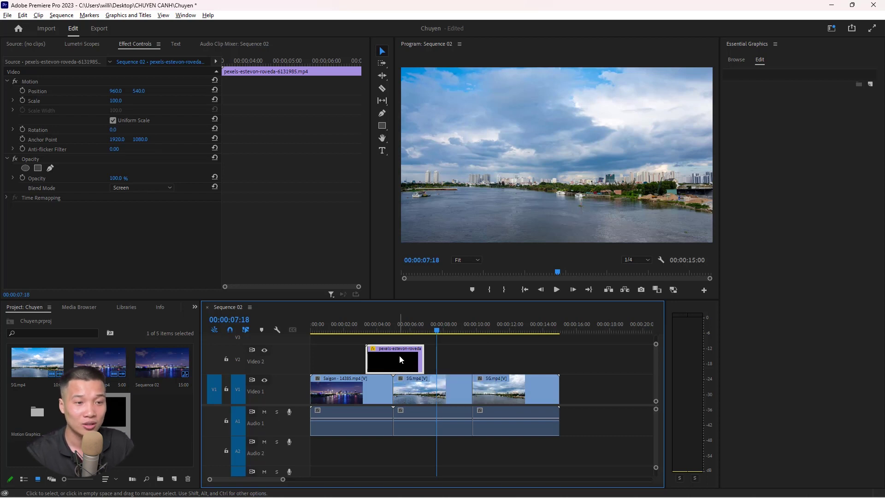
- Switch to the Color workspace and boost the overlay's Lumetri vibrance to 100 and saturation
click(831, 29)
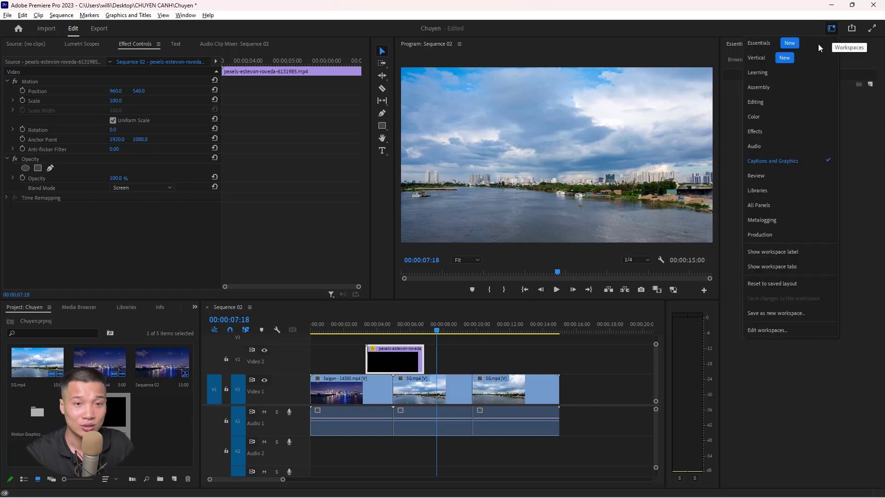
click(759, 114)
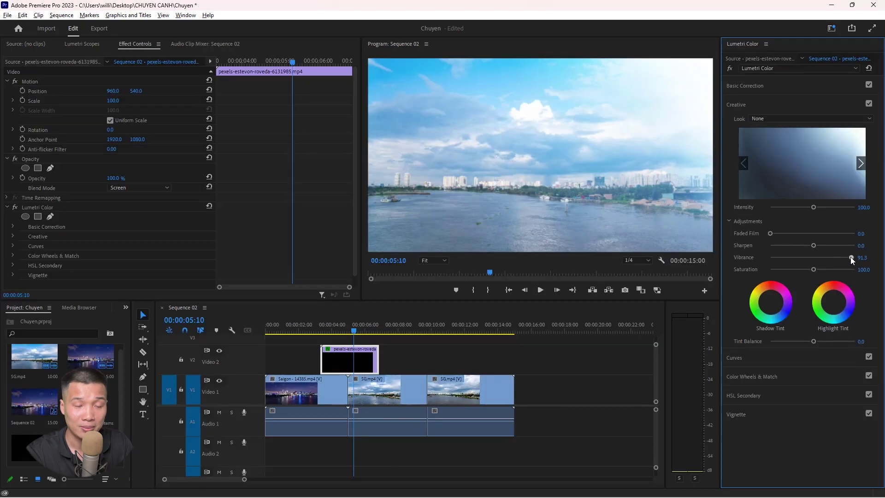
mouse_move(787, 257)
mouse_down()
mouse_move(856, 257)
mouse_move(823, 269)
mouse_move(838, 269)
mouse_up()
drag(770, 233, 816, 242)
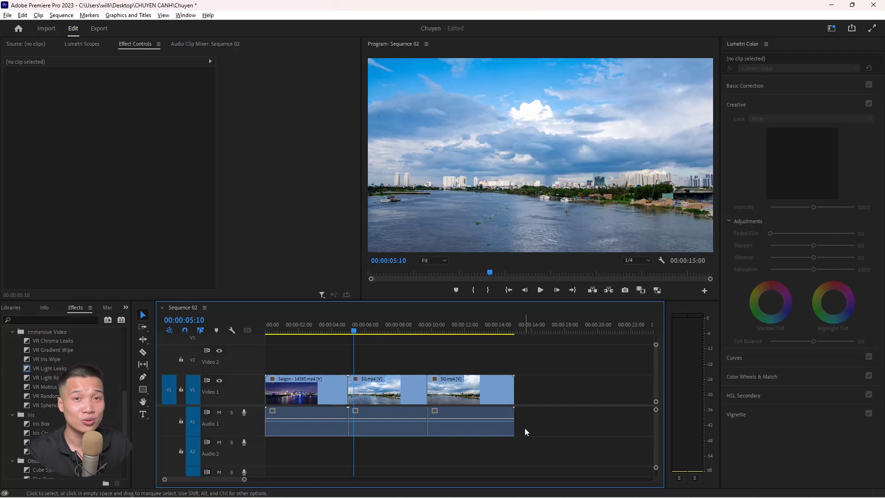
- Apply the default transition to all clips in the sequence, accepting the repeated-frames warning
key(equal)
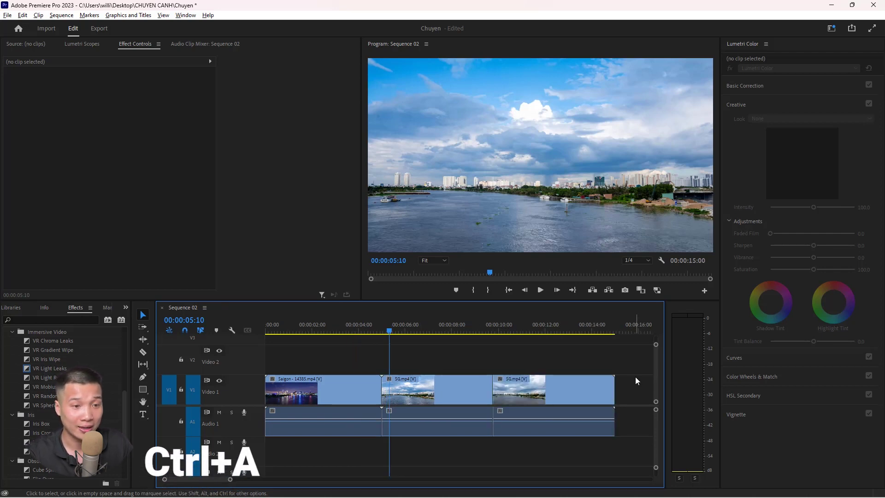
key(ctrl+a)
key(ctrl+d)
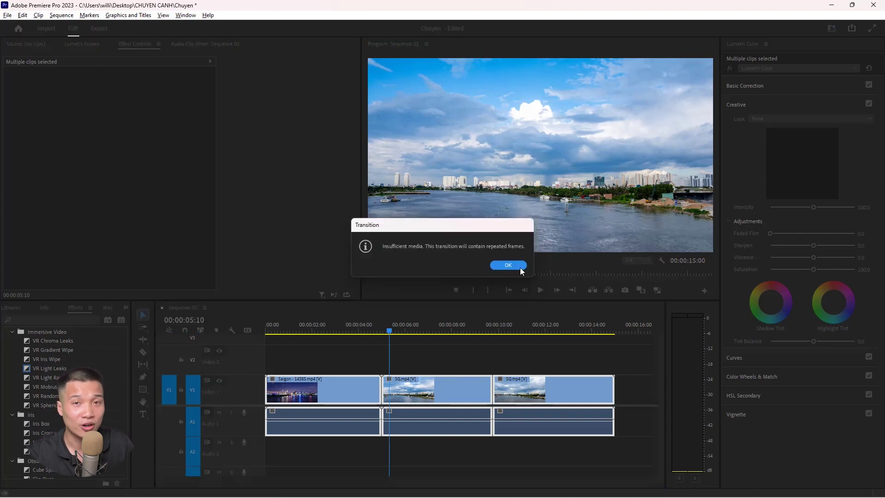
click(520, 268)
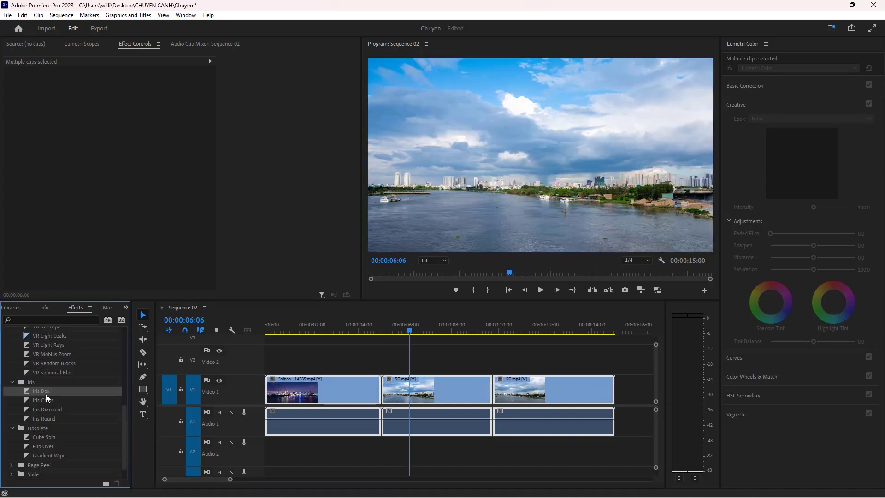
- Set Iris Box as the default transition
click(49, 334)
click(53, 353)
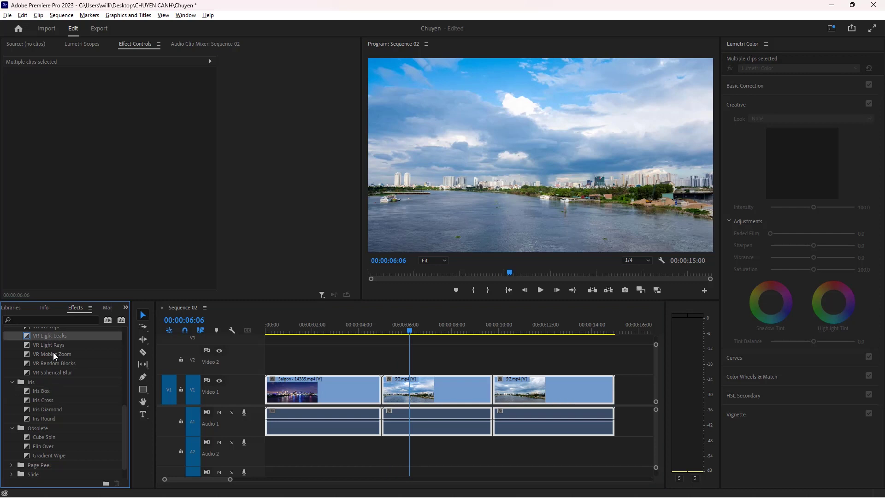
click(49, 390)
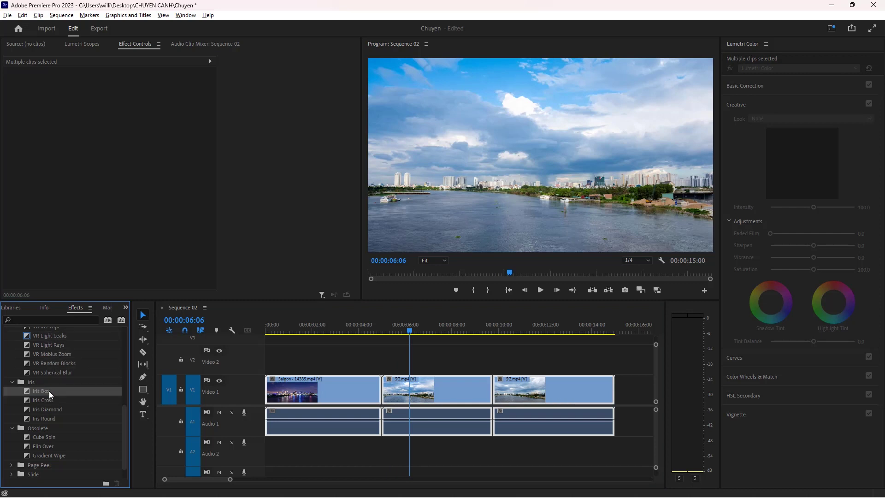
right_click(49, 391)
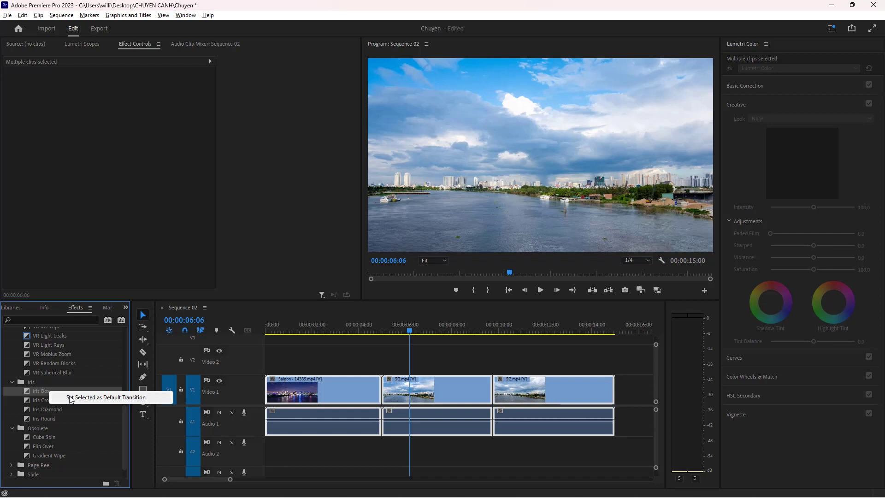
click(70, 397)
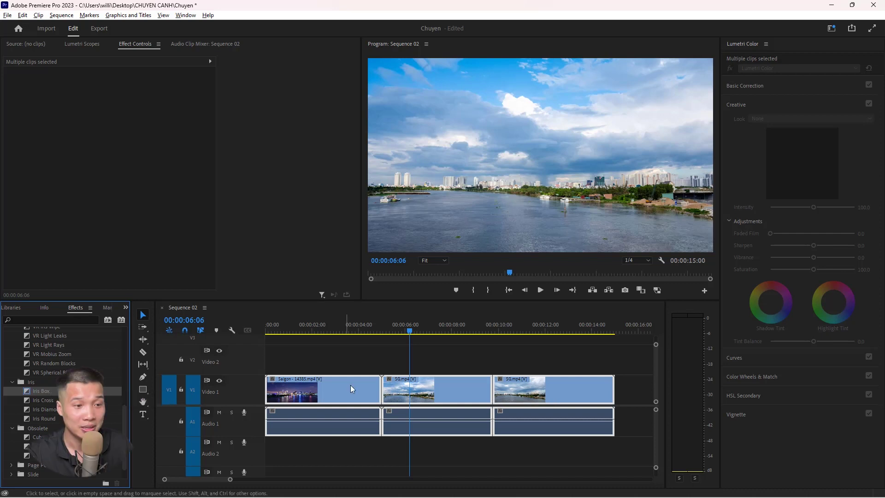
- Apply Iris Box to all Video 1 and Audio 1 clips and preview from the start
drag(340, 351, 521, 429)
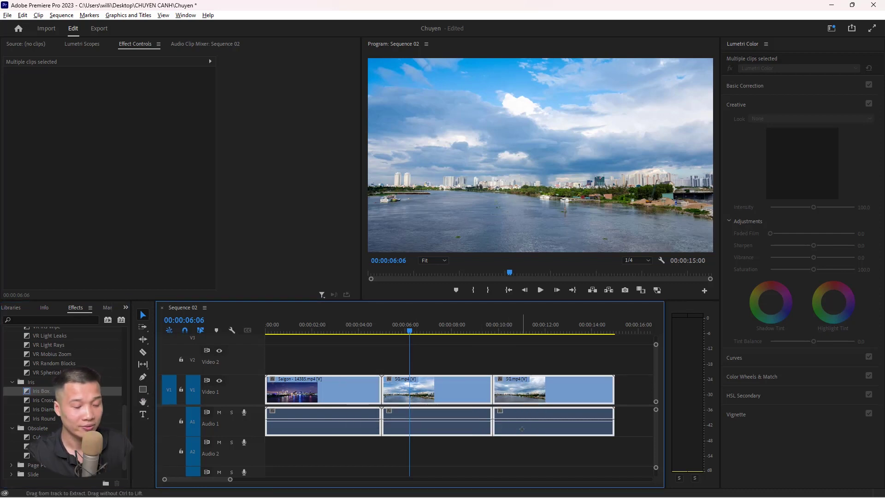
key(ctrl+d)
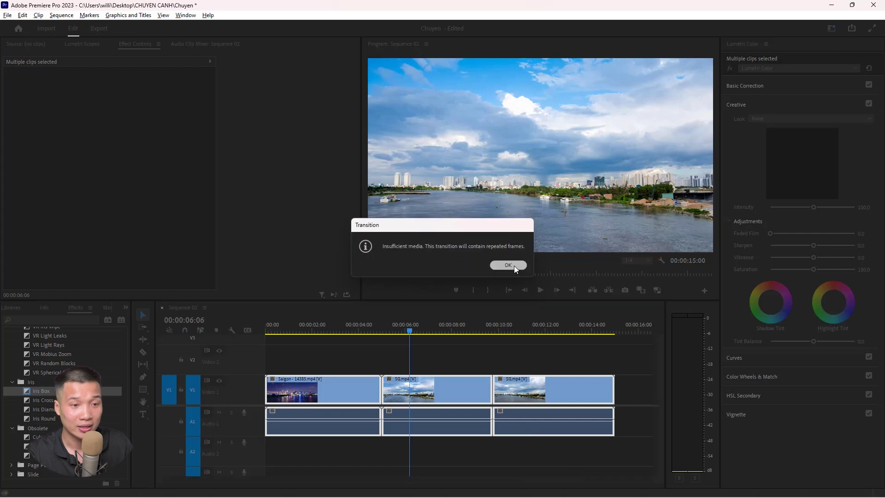
click(514, 266)
key(Home)
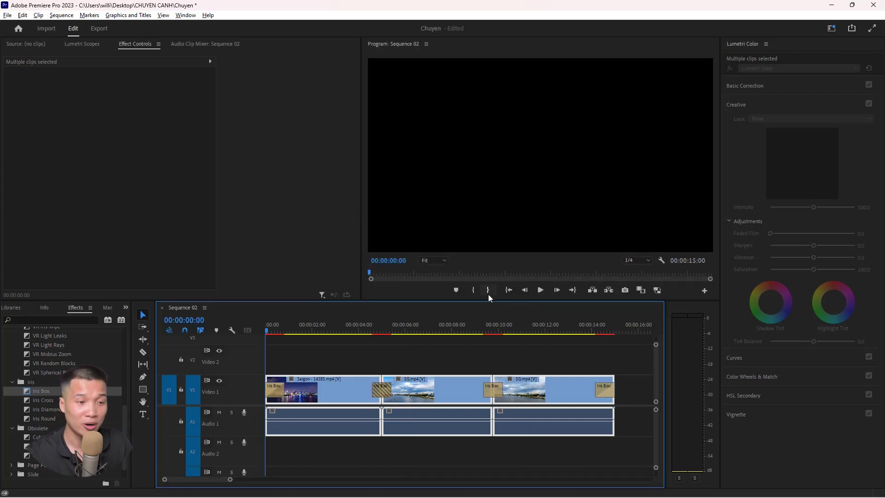
key(space)
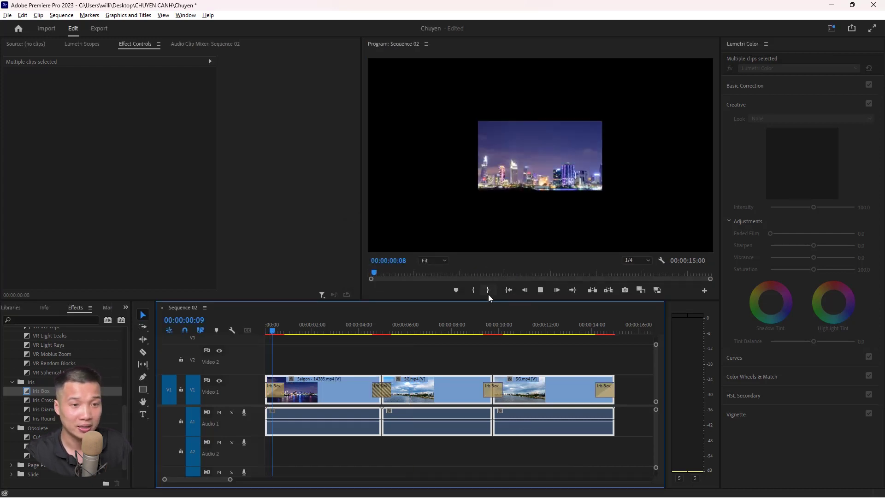